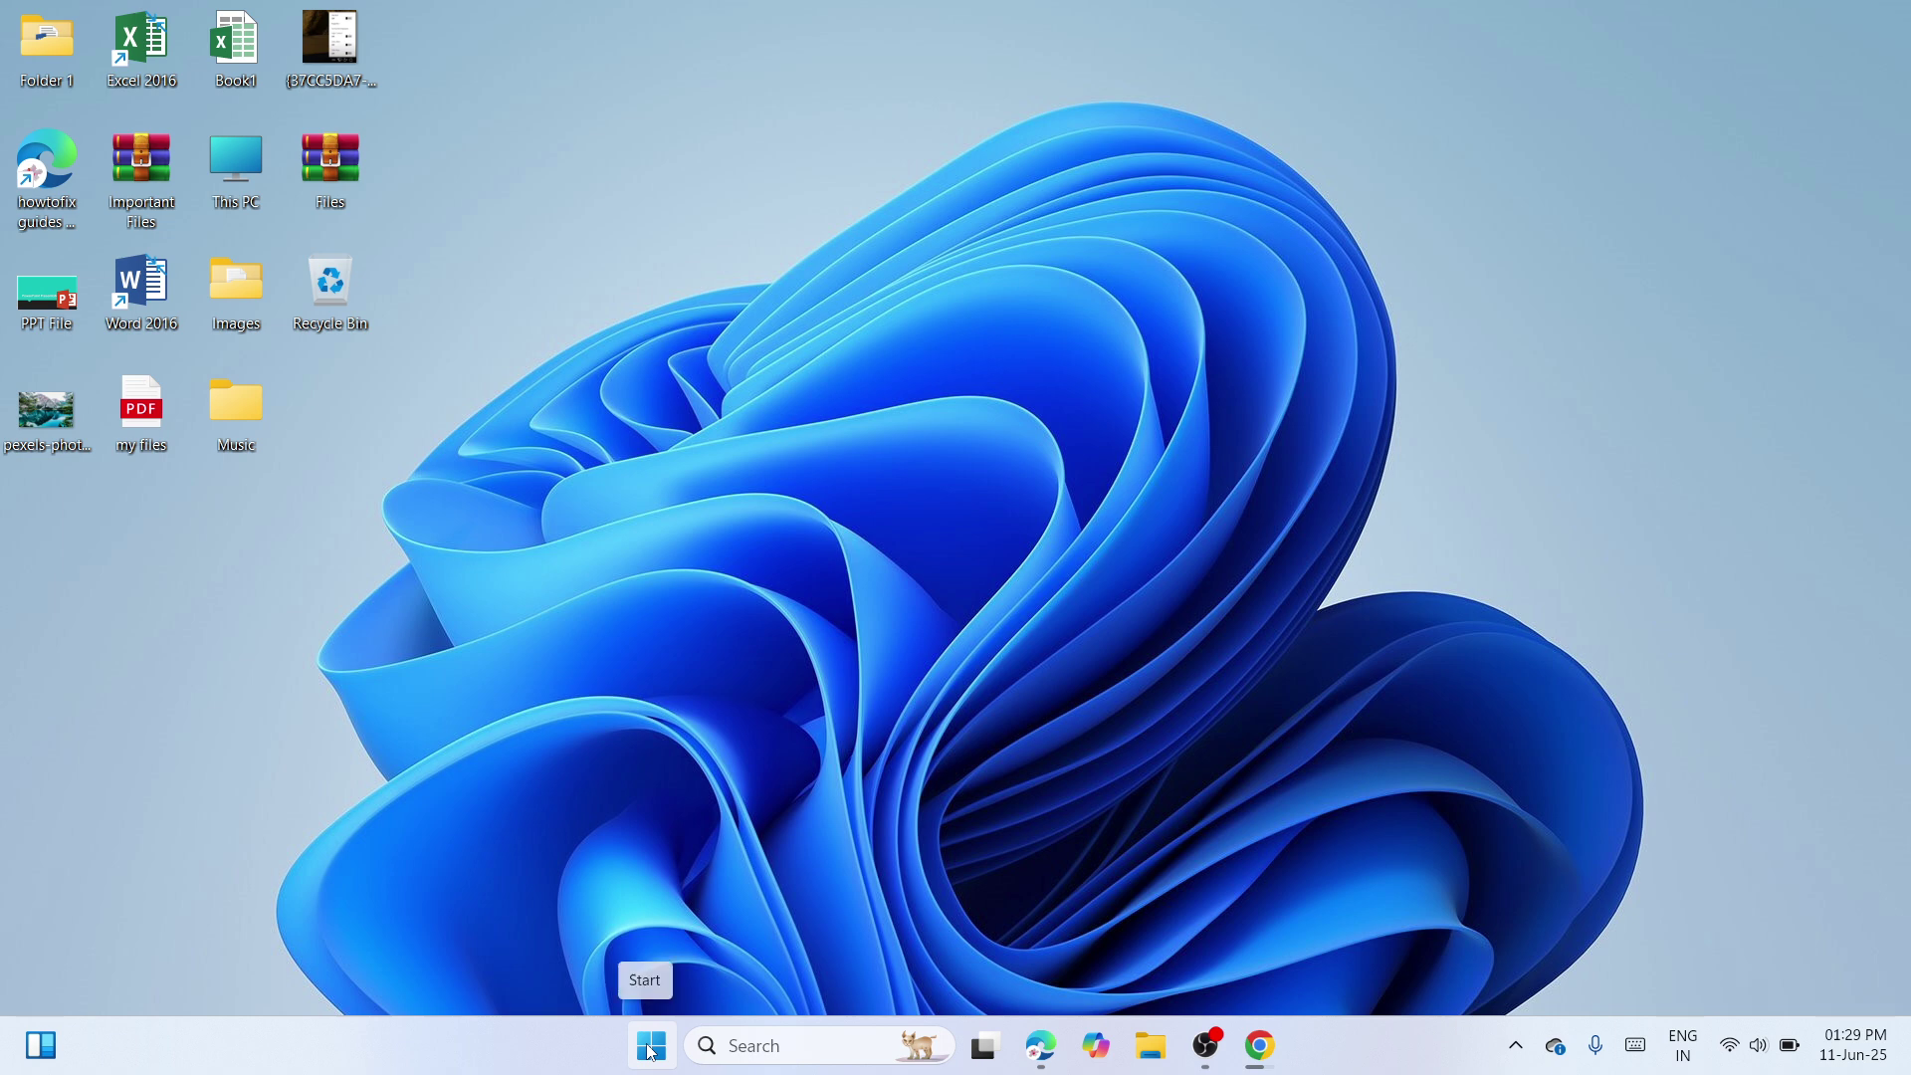
Open Windows Settings and go to the Default apps page under Apps.
right_click(651, 1048)
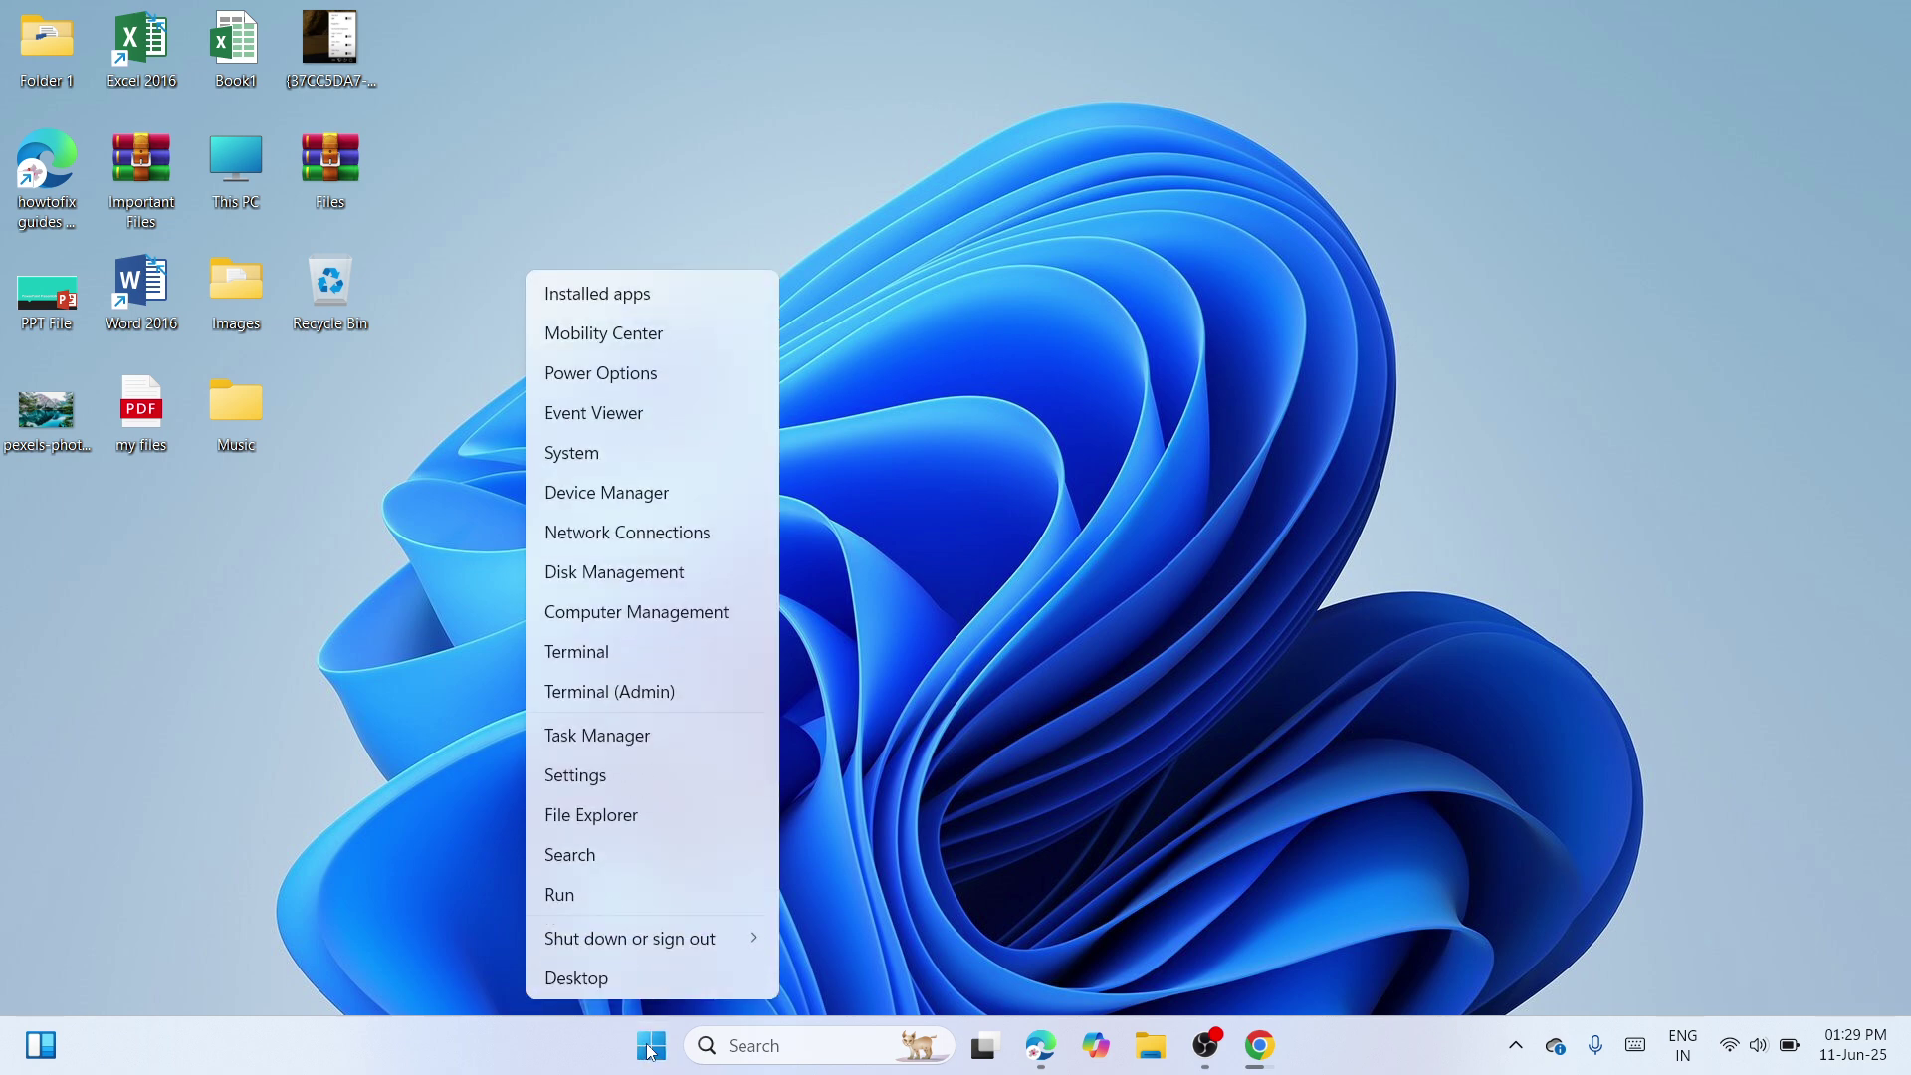
left_click(623, 766)
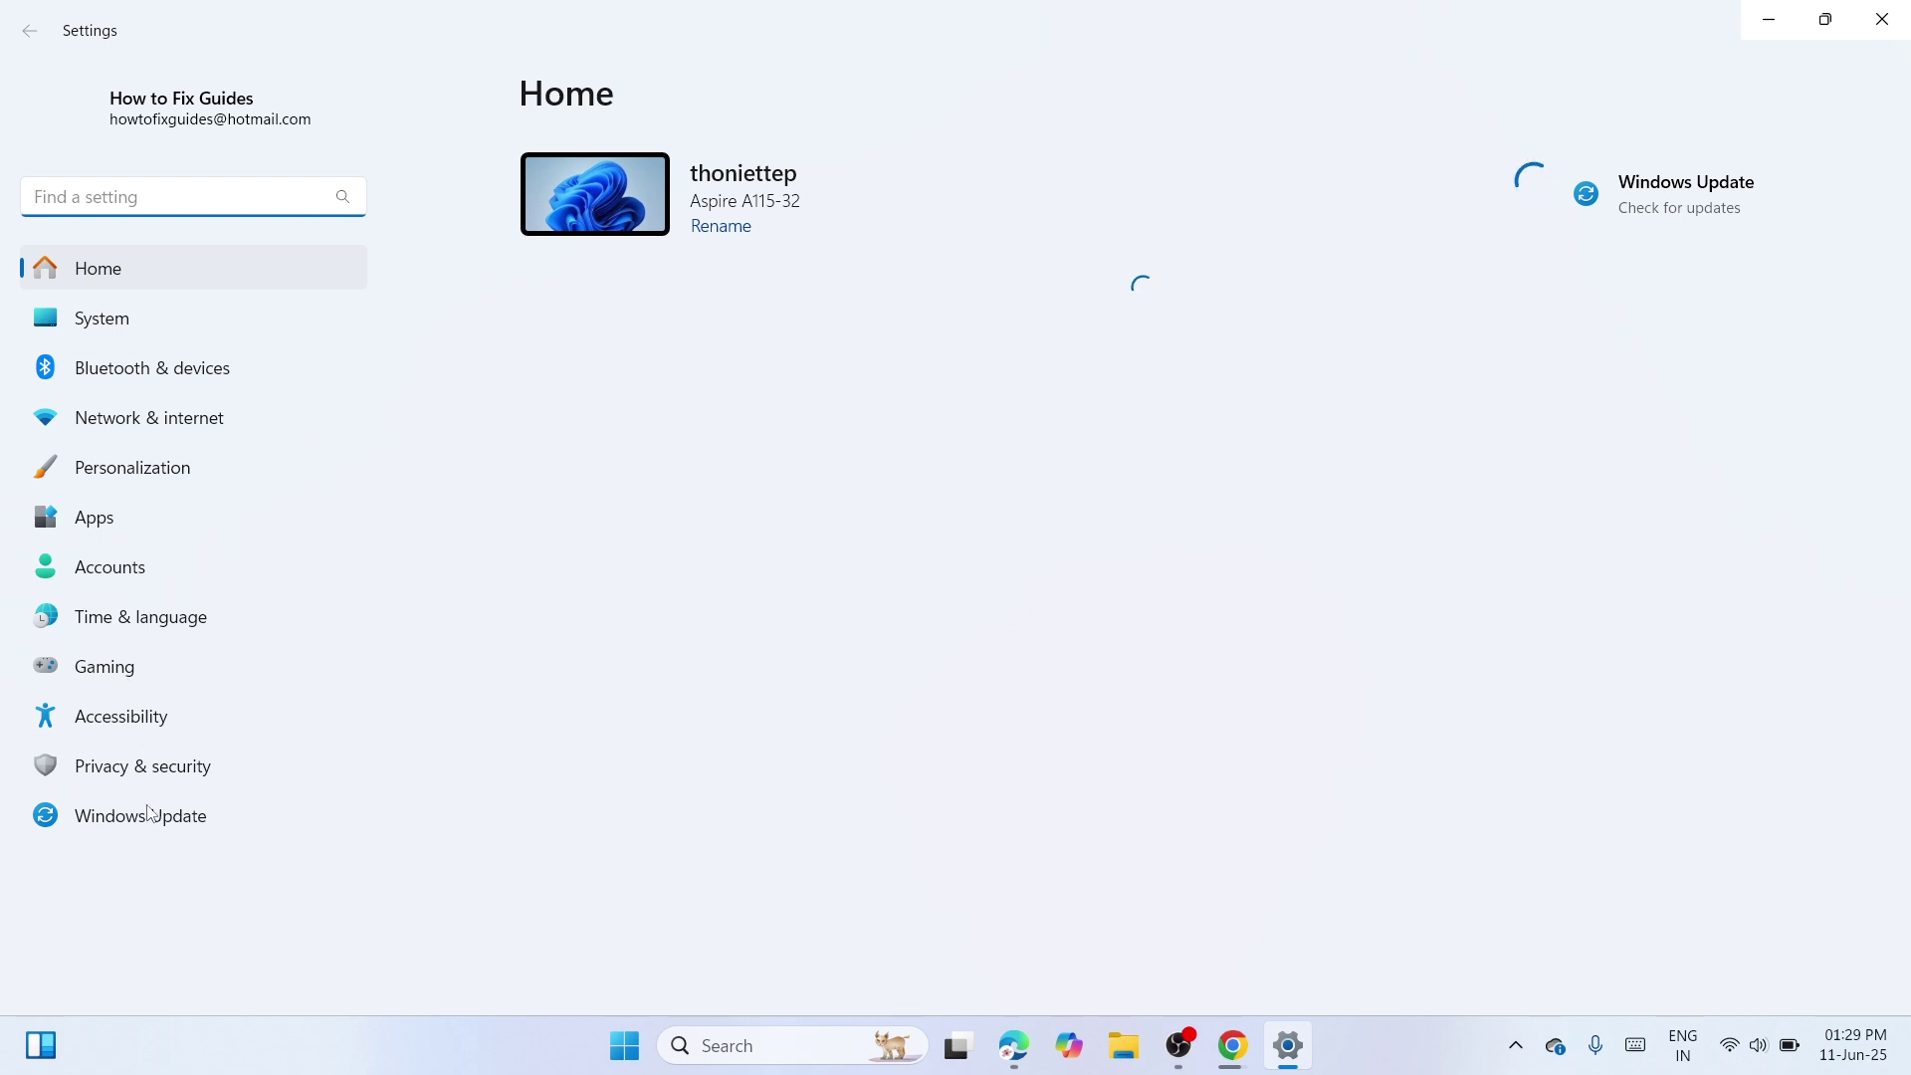
left_click(189, 524)
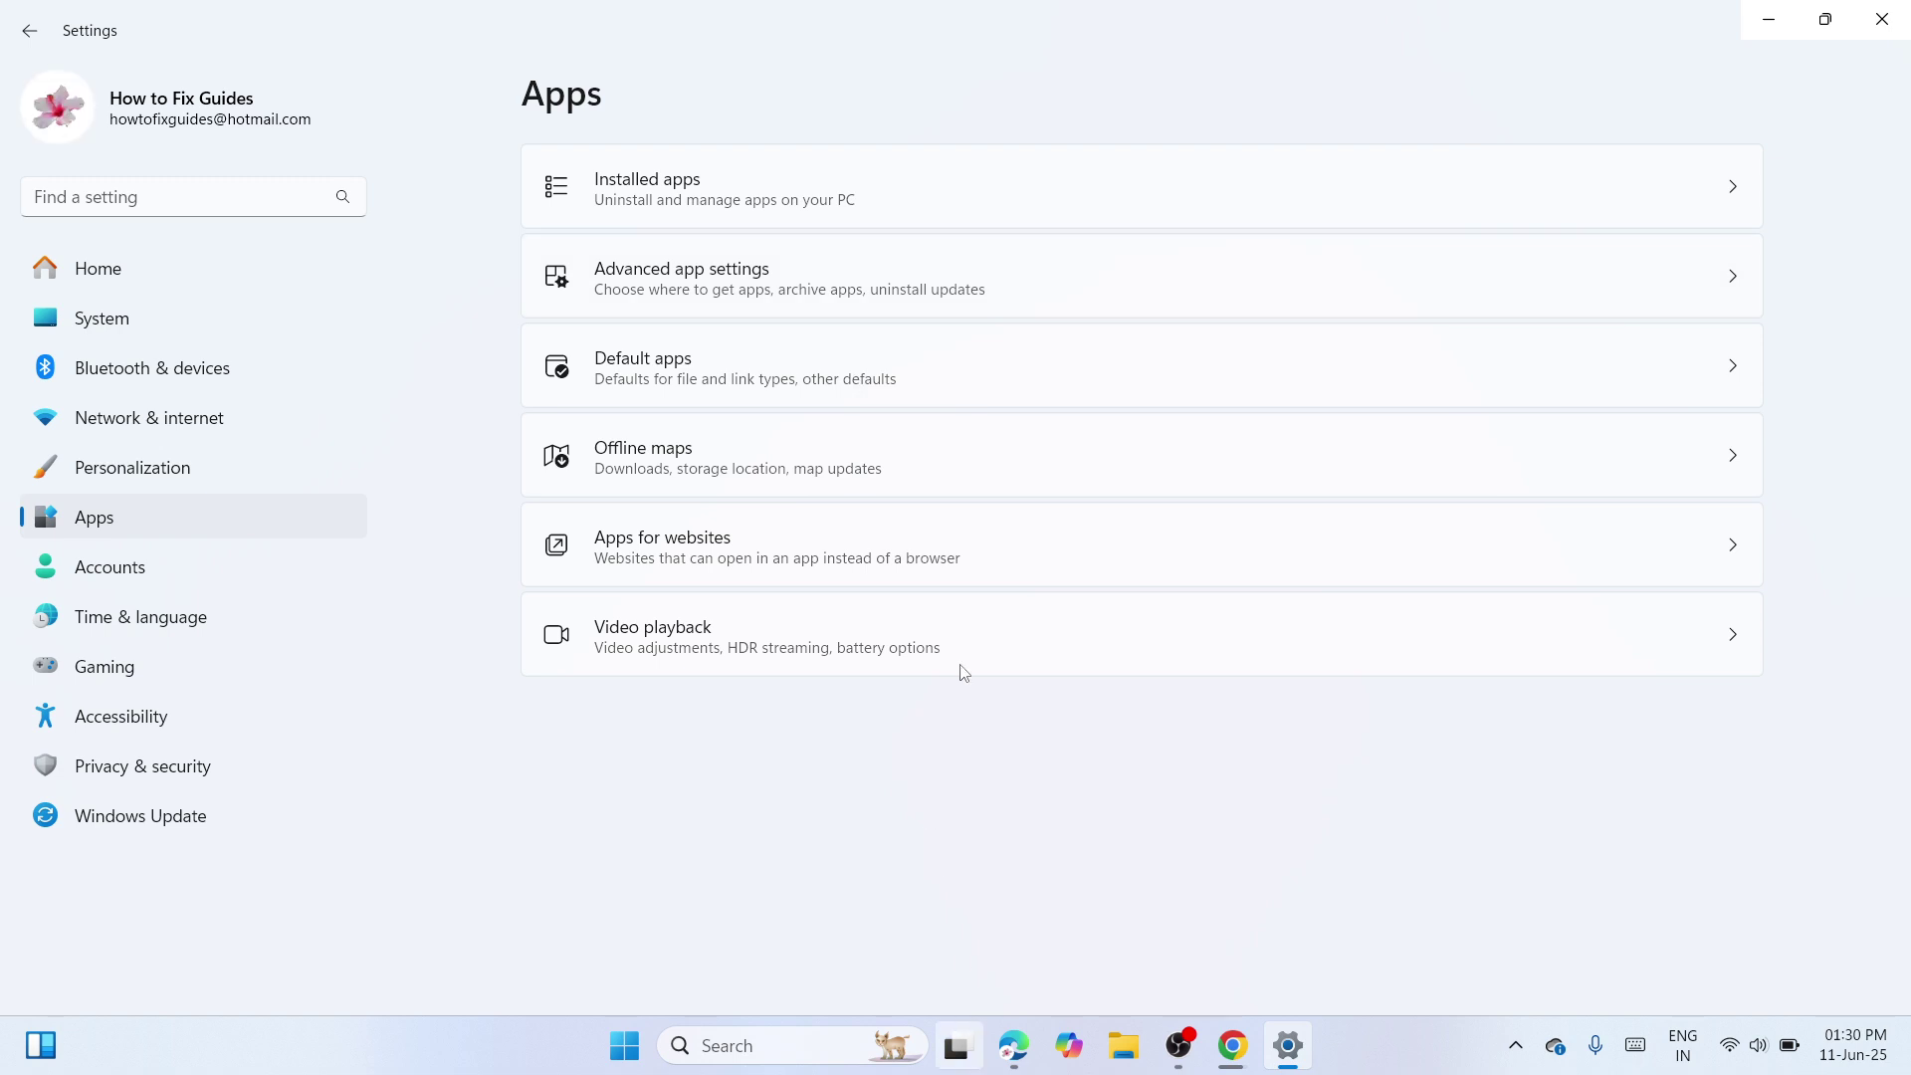
left_click(1124, 402)
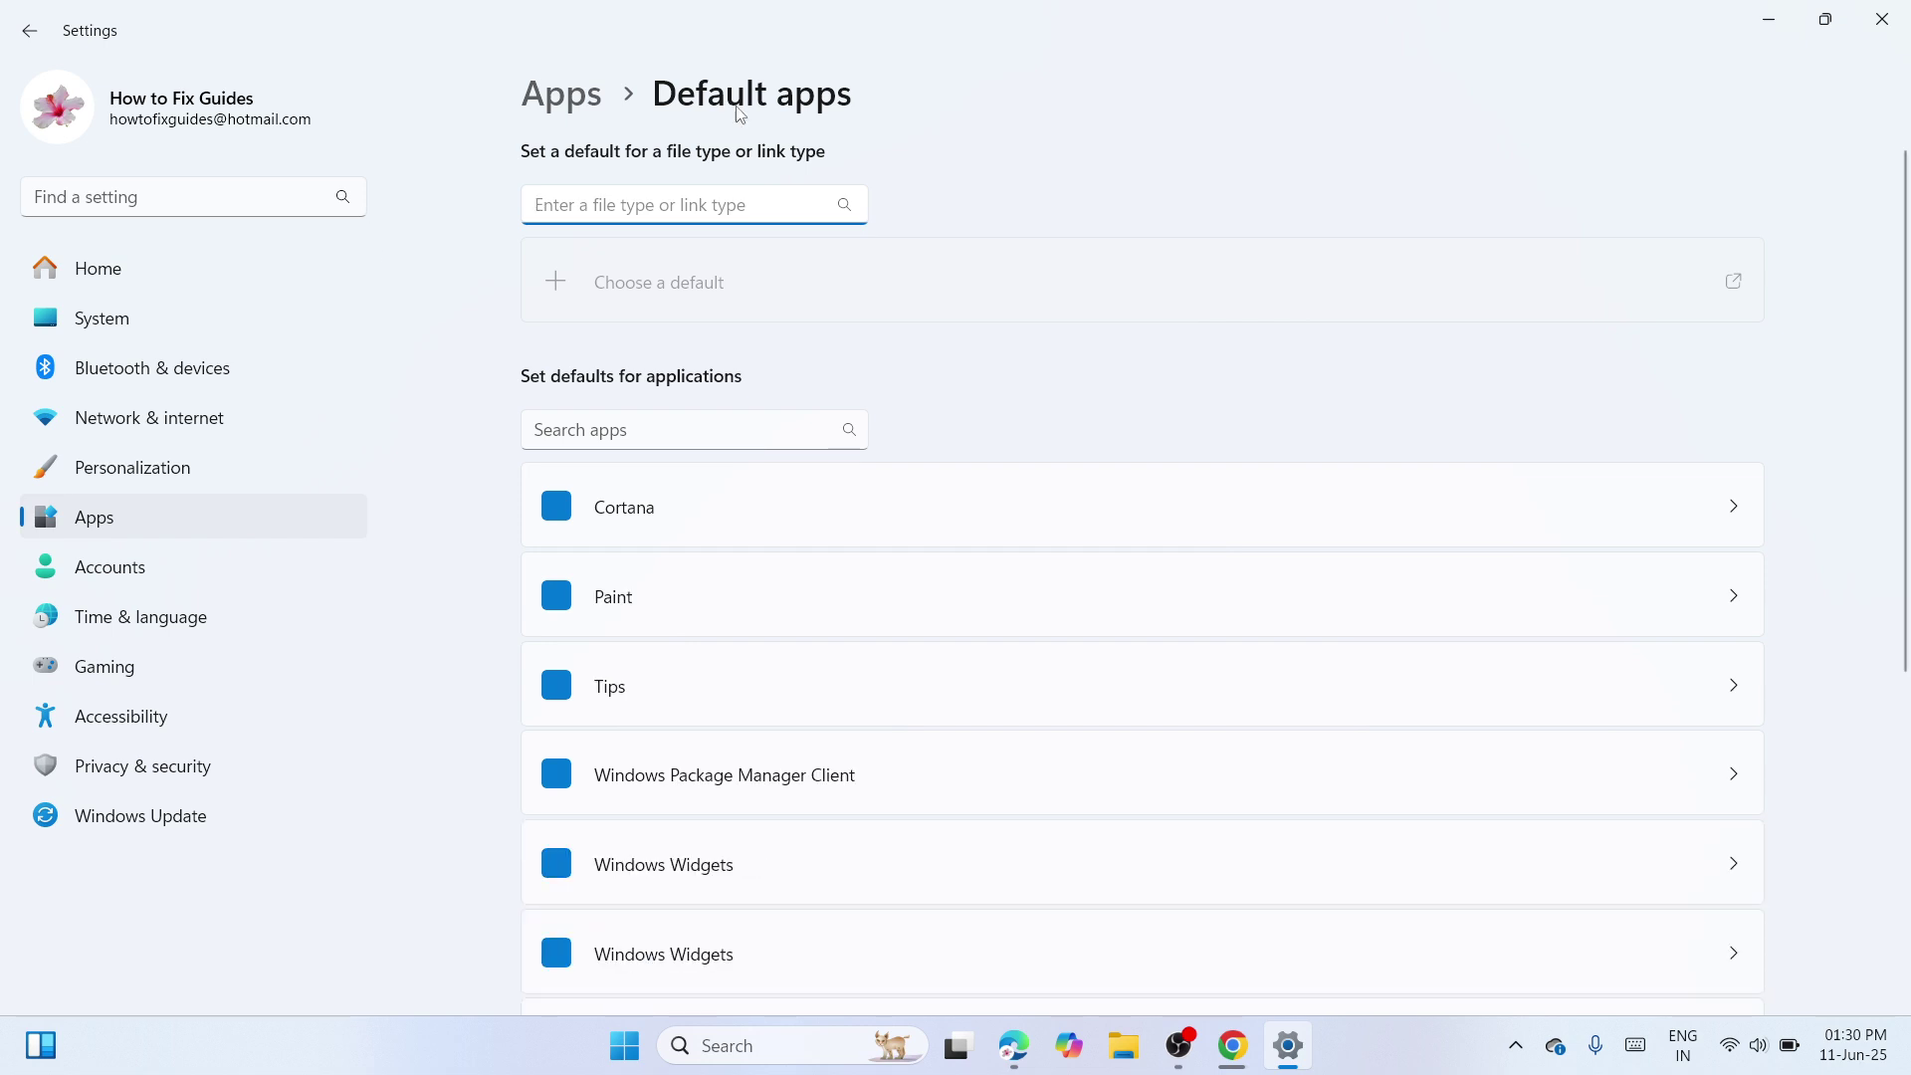
Search the application defaults for "vl" and open the file type defaults of VLC media player.
left_click(655, 428)
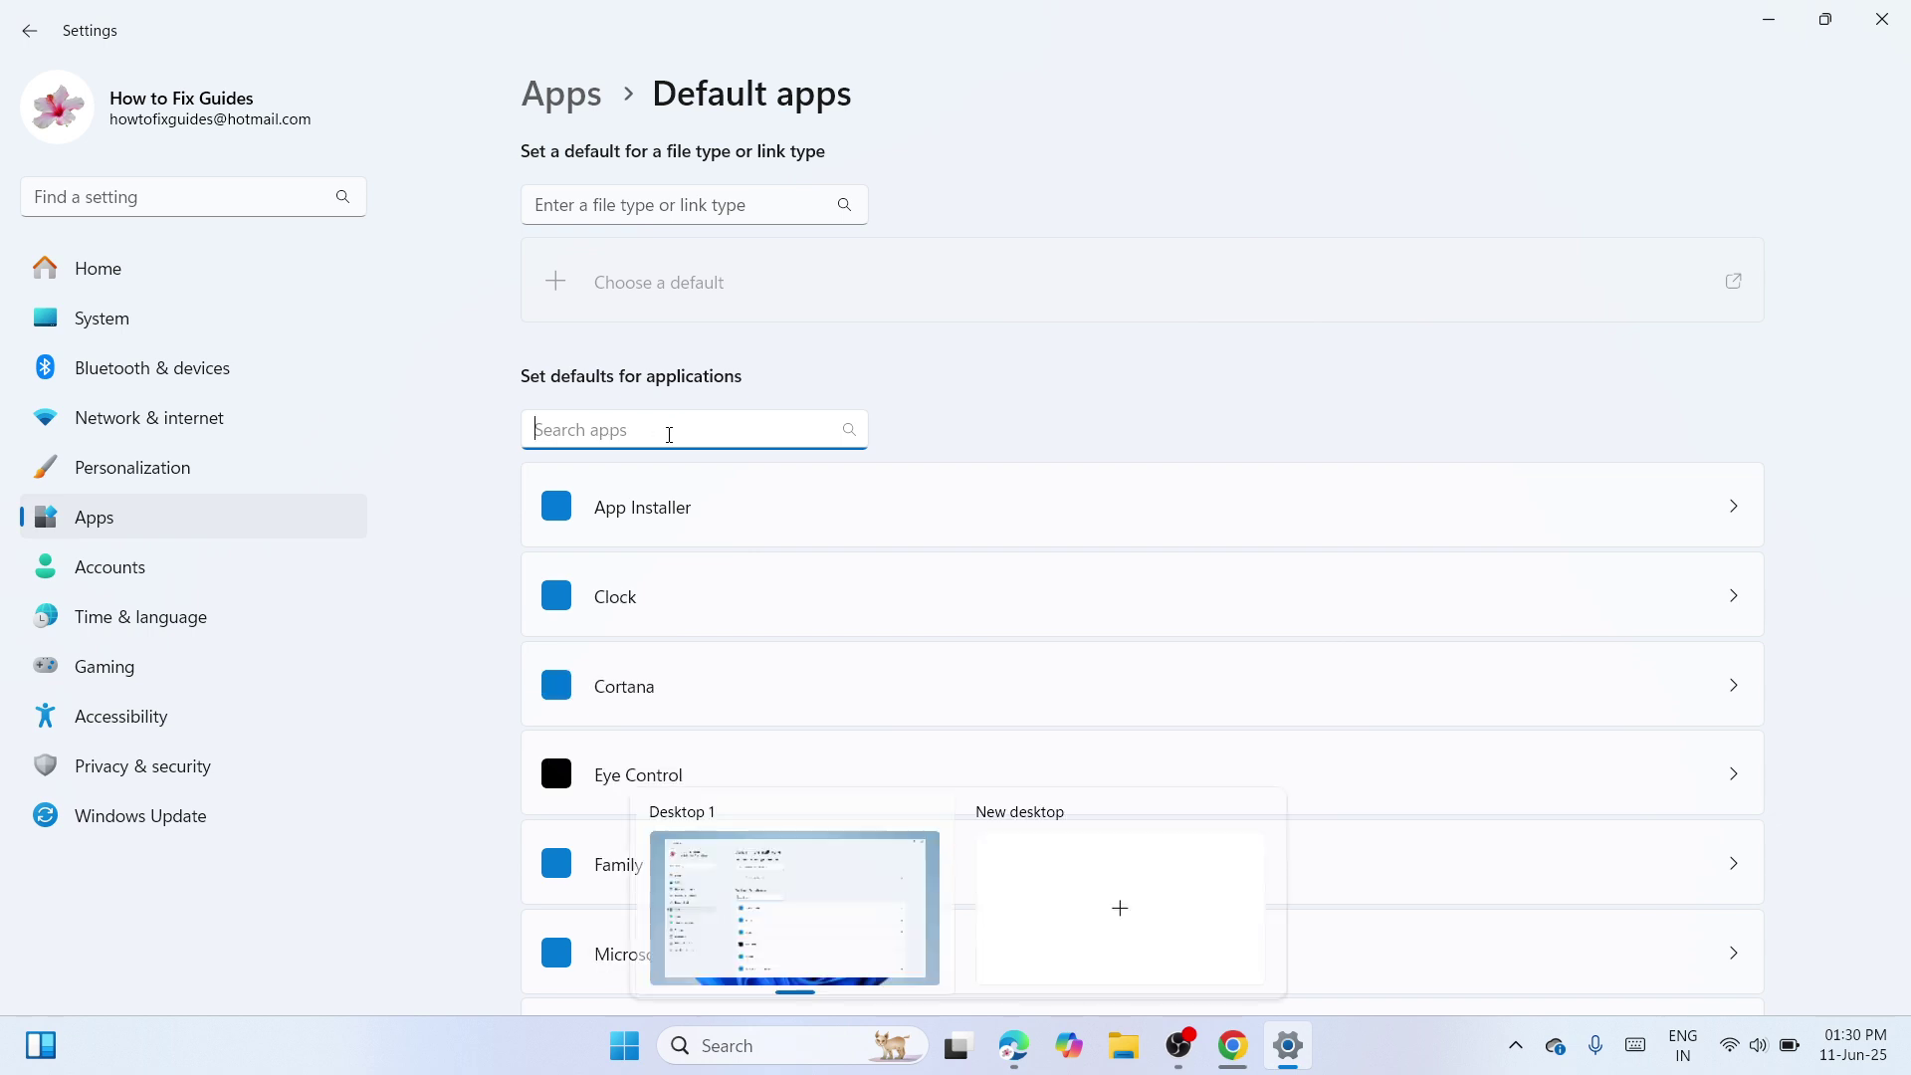
type("vlc")
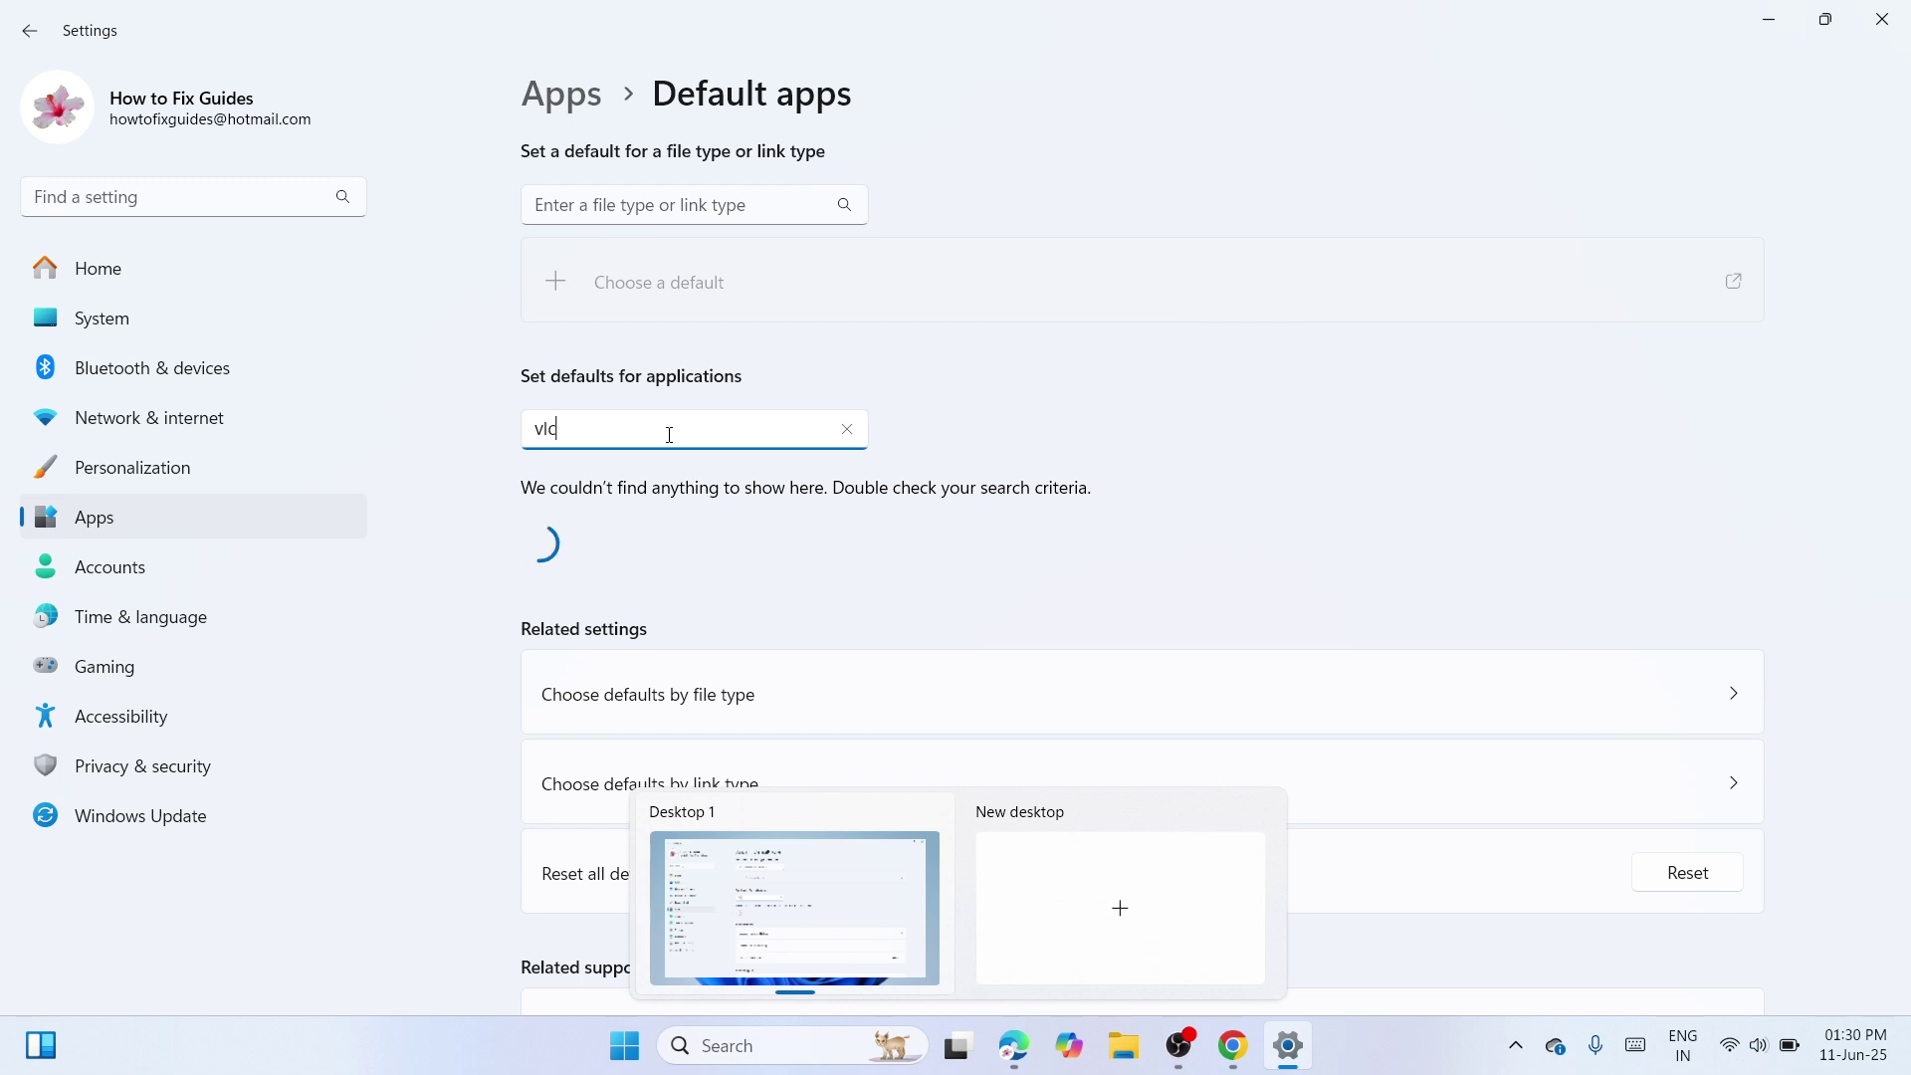
key("BackSpace")
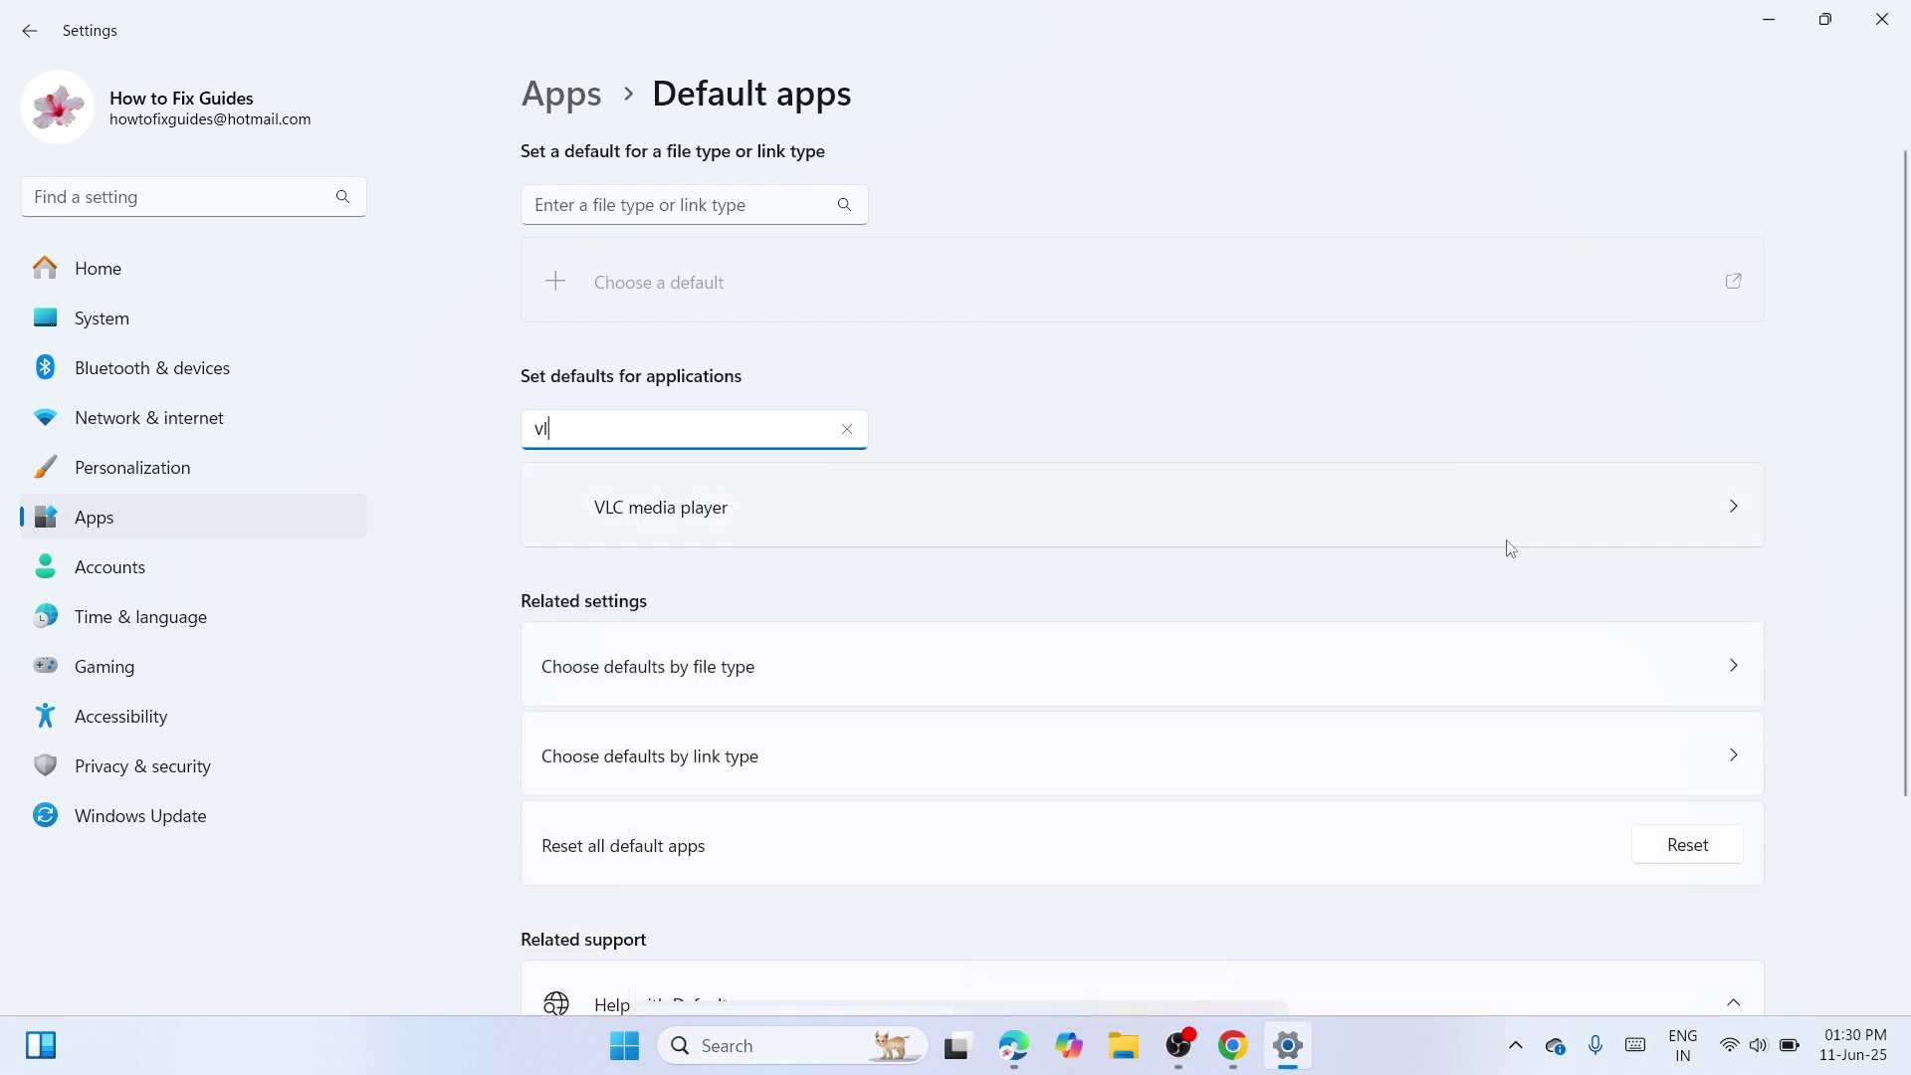
left_click(1477, 535)
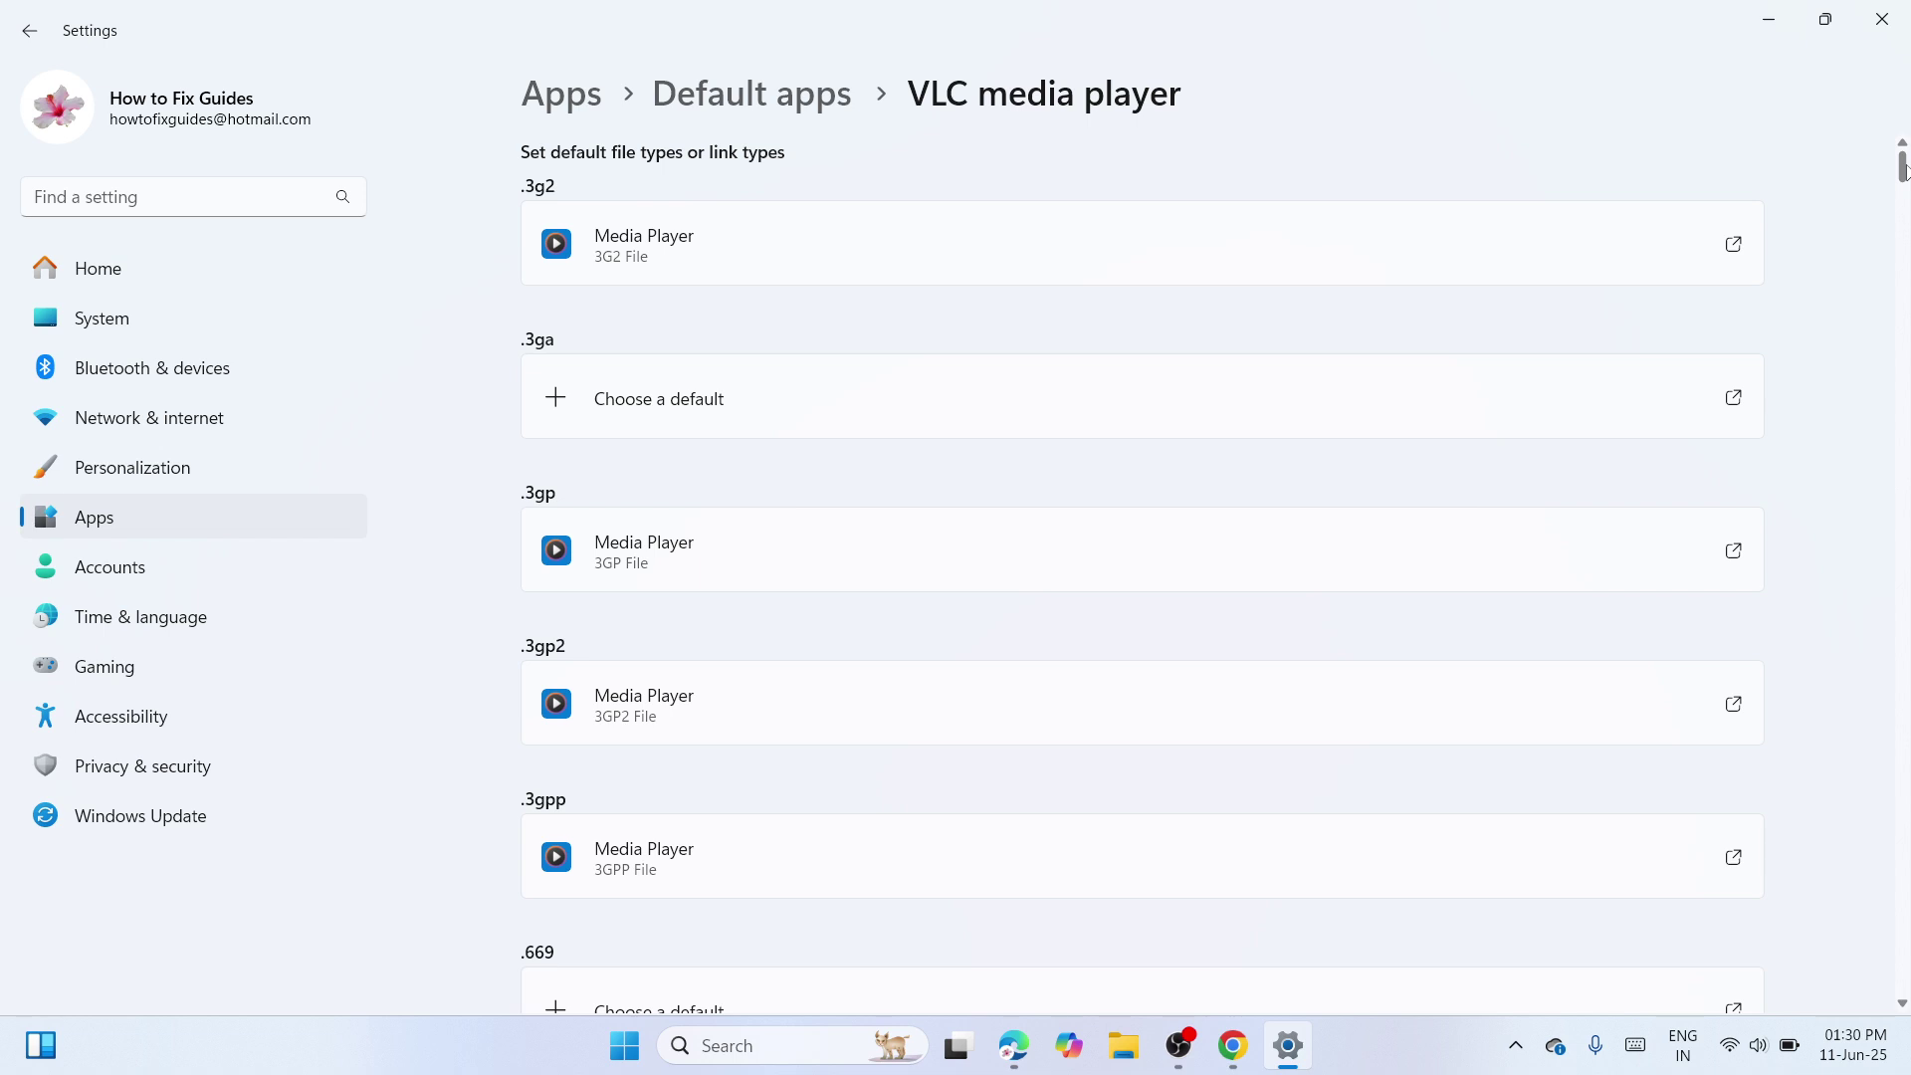
mouse_move(1904, 167)
left_mouse_down()
mouse_move(1903, 219)
mouse_move(1903, 154)
left_mouse_up()
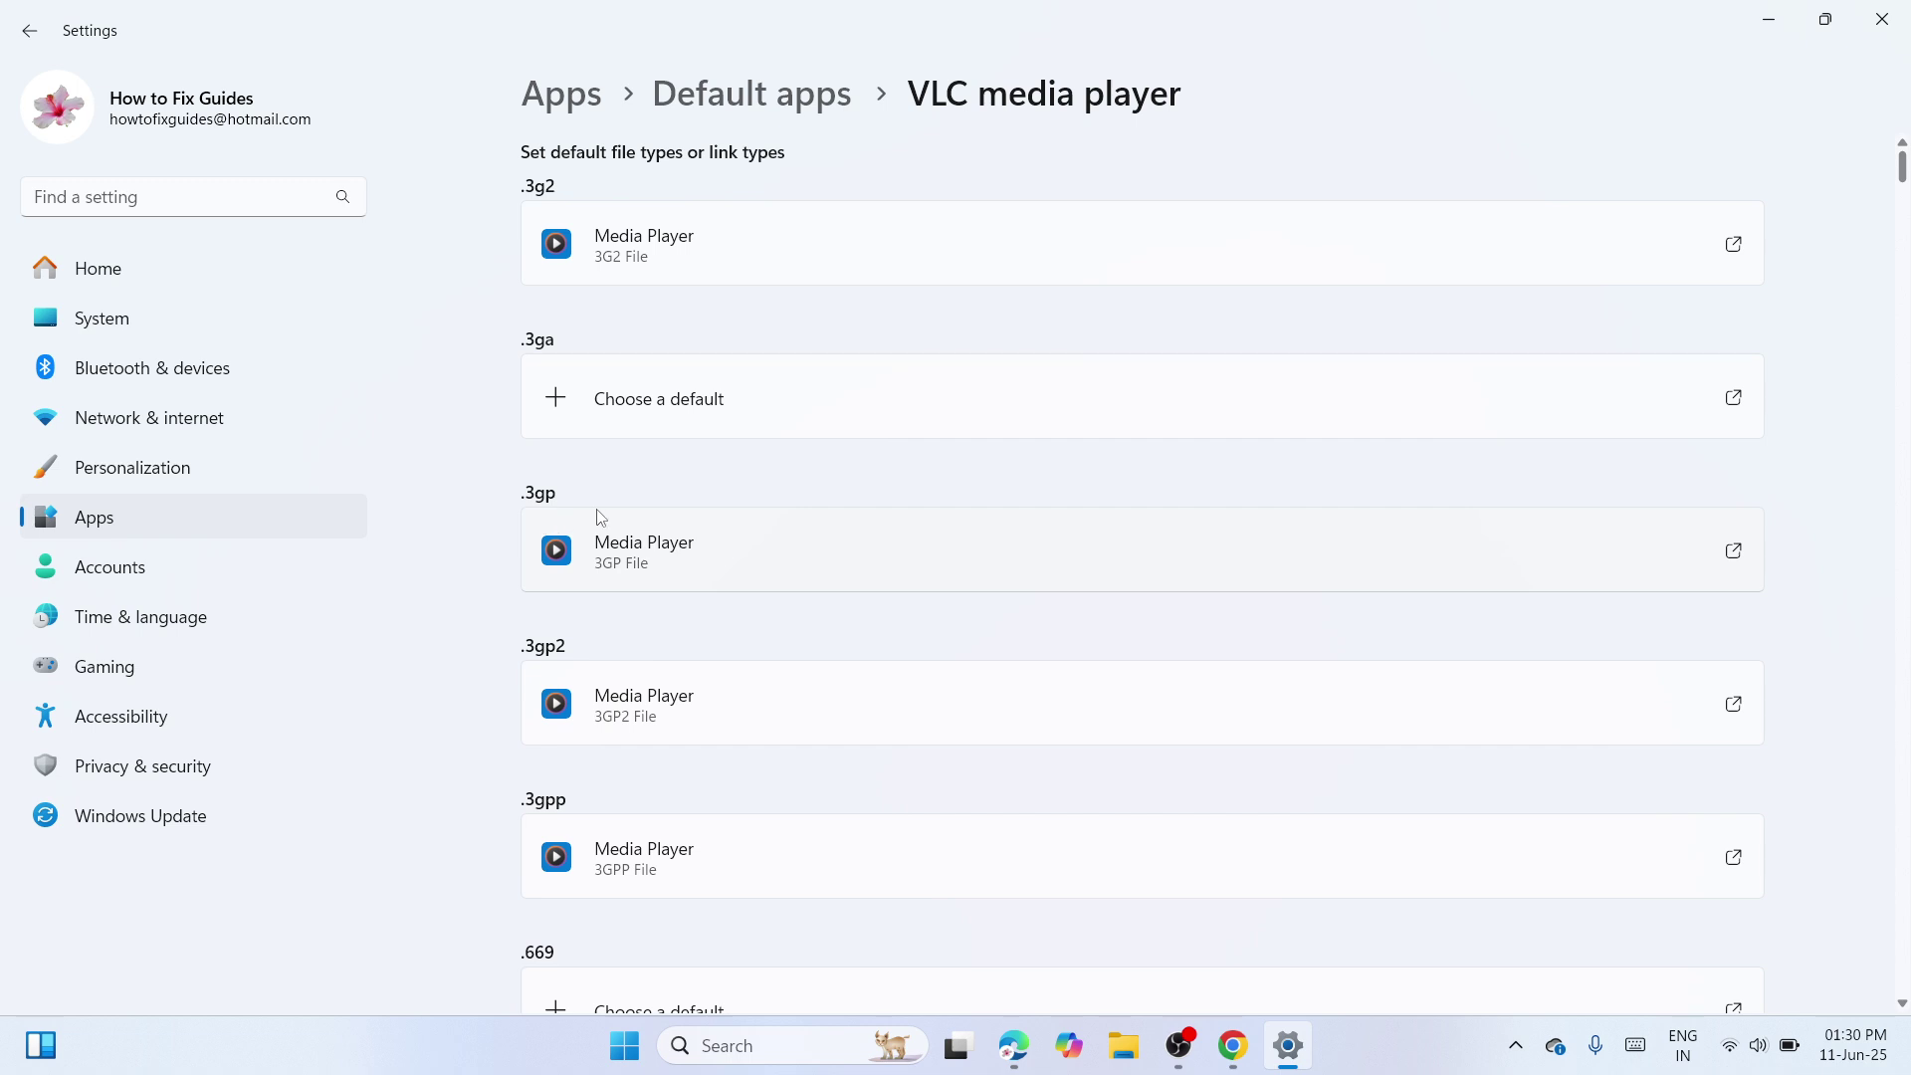
Set wmplayer from C:\Program Files\Windows Media Player as the default app for .3gp files.
left_click(1750, 565)
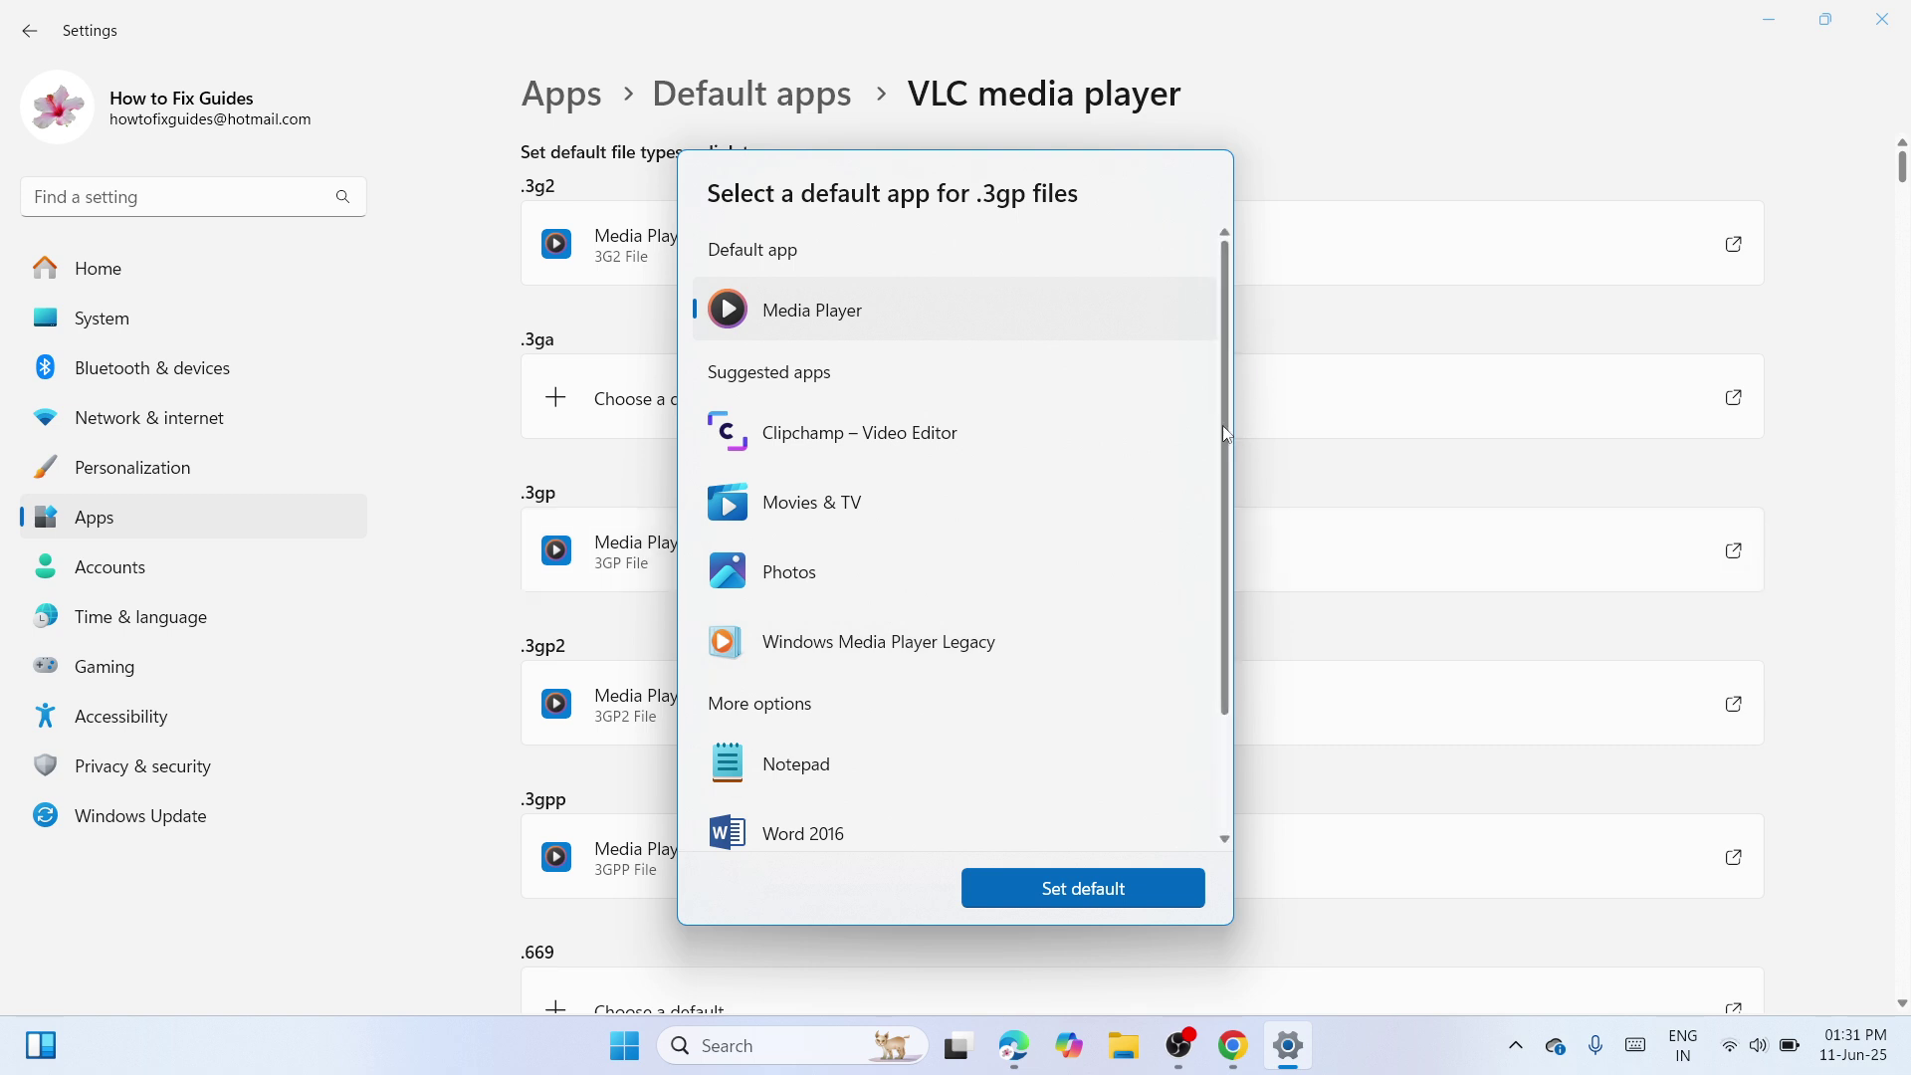
left_click_drag(1222, 426, 1228, 619)
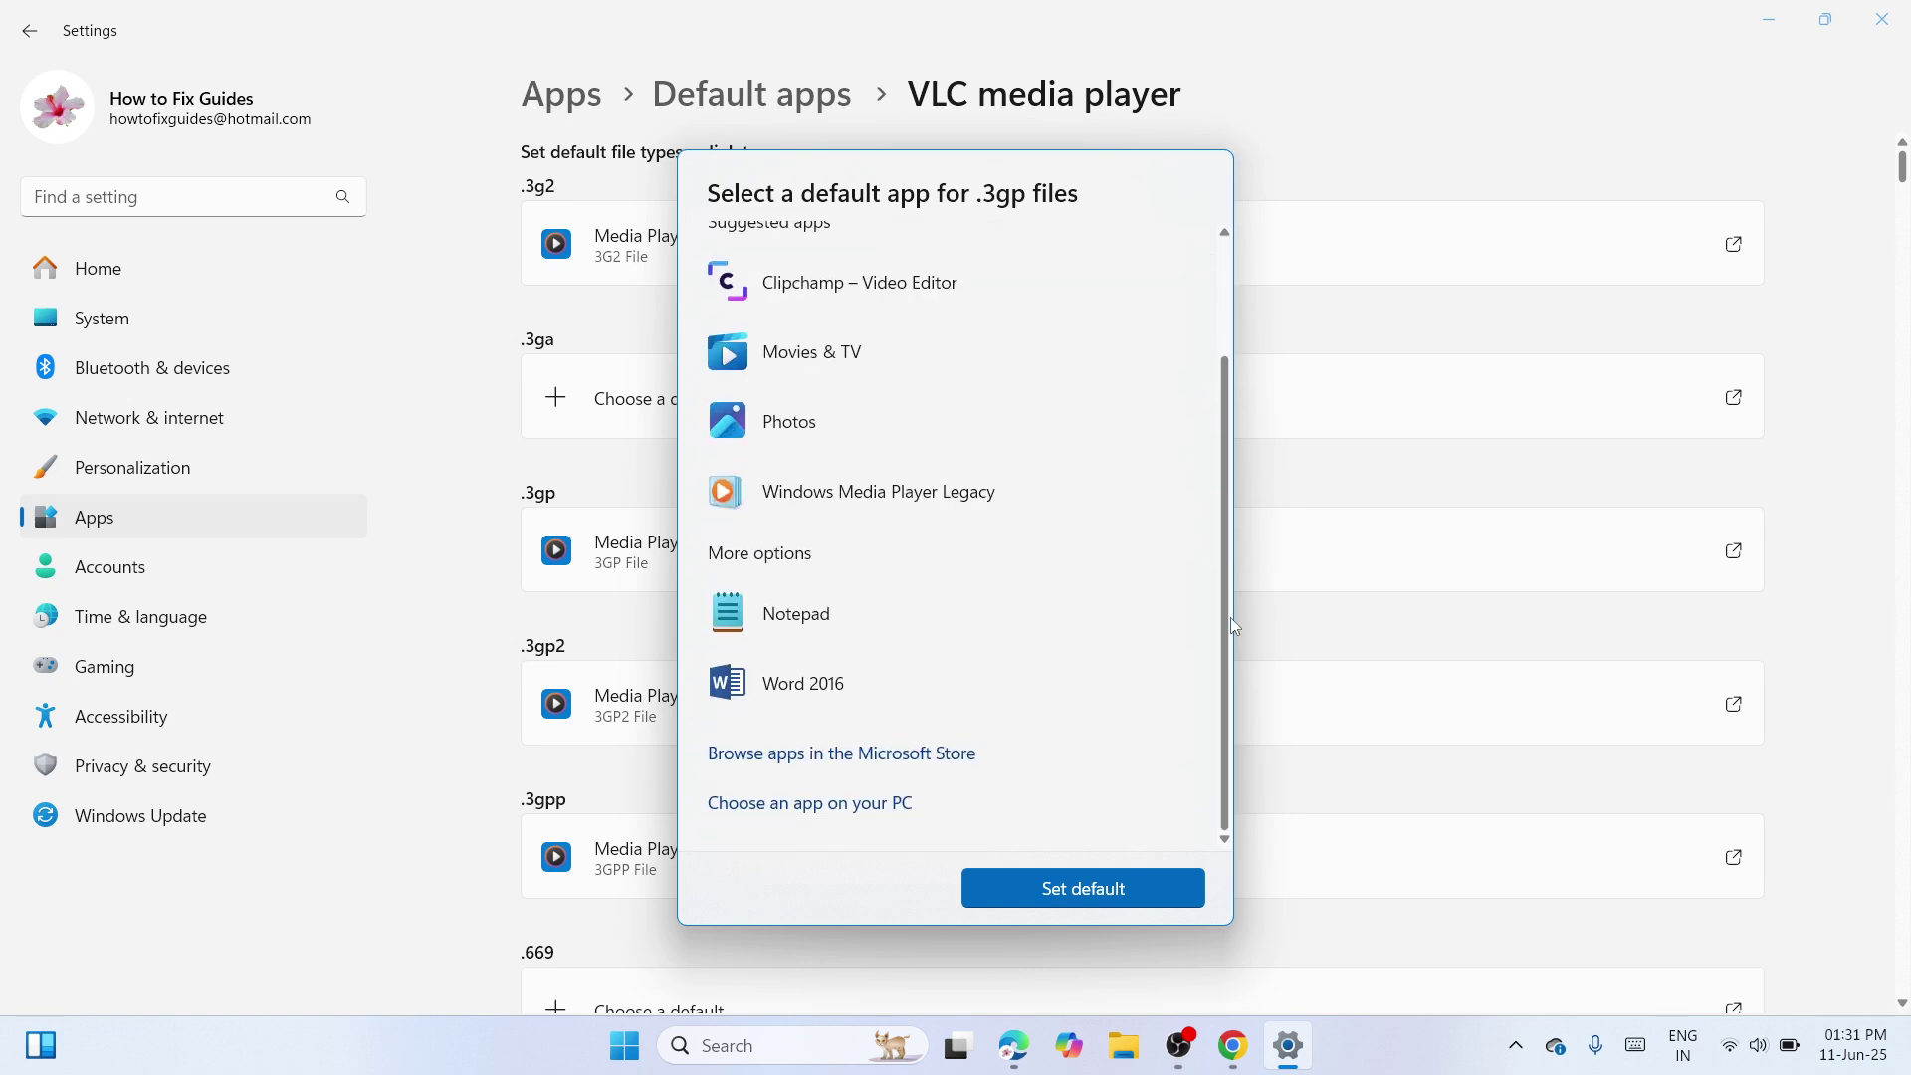
left_click(823, 802)
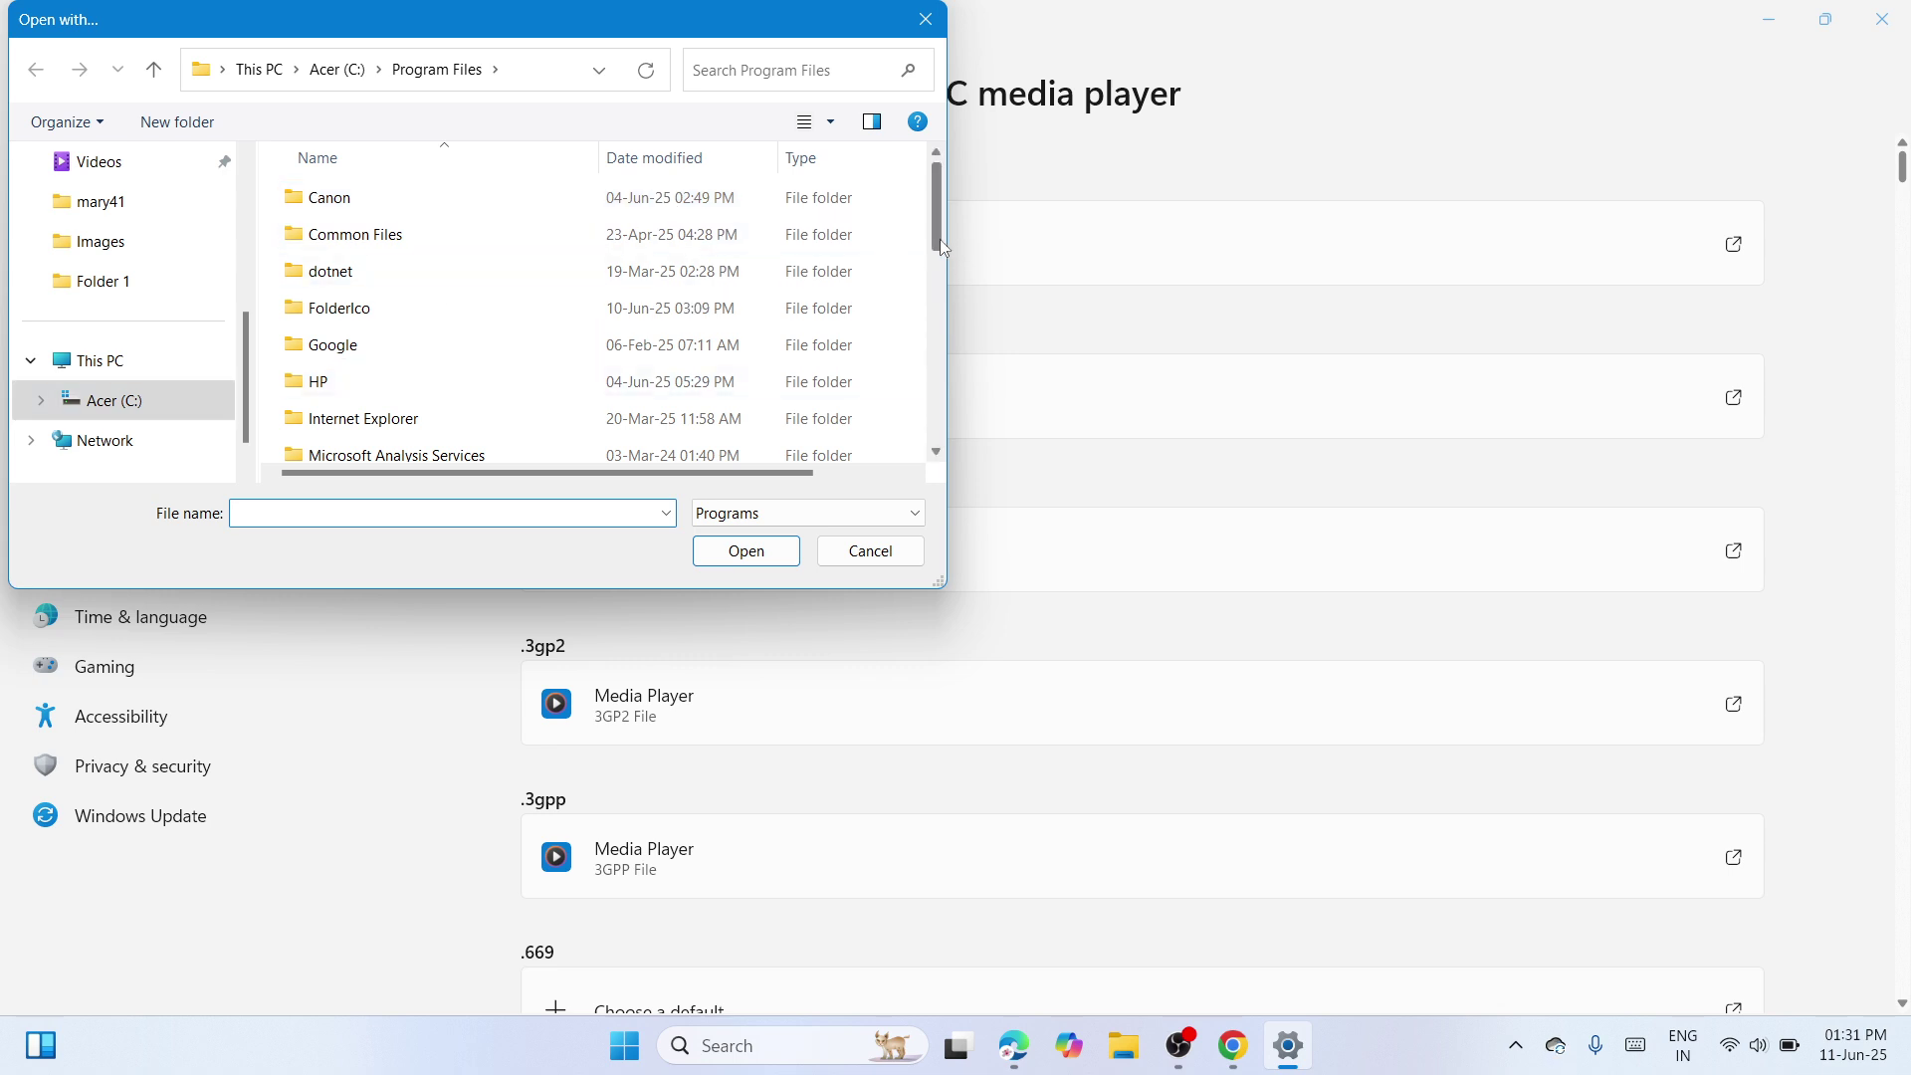
left_click_drag(940, 239, 921, 450)
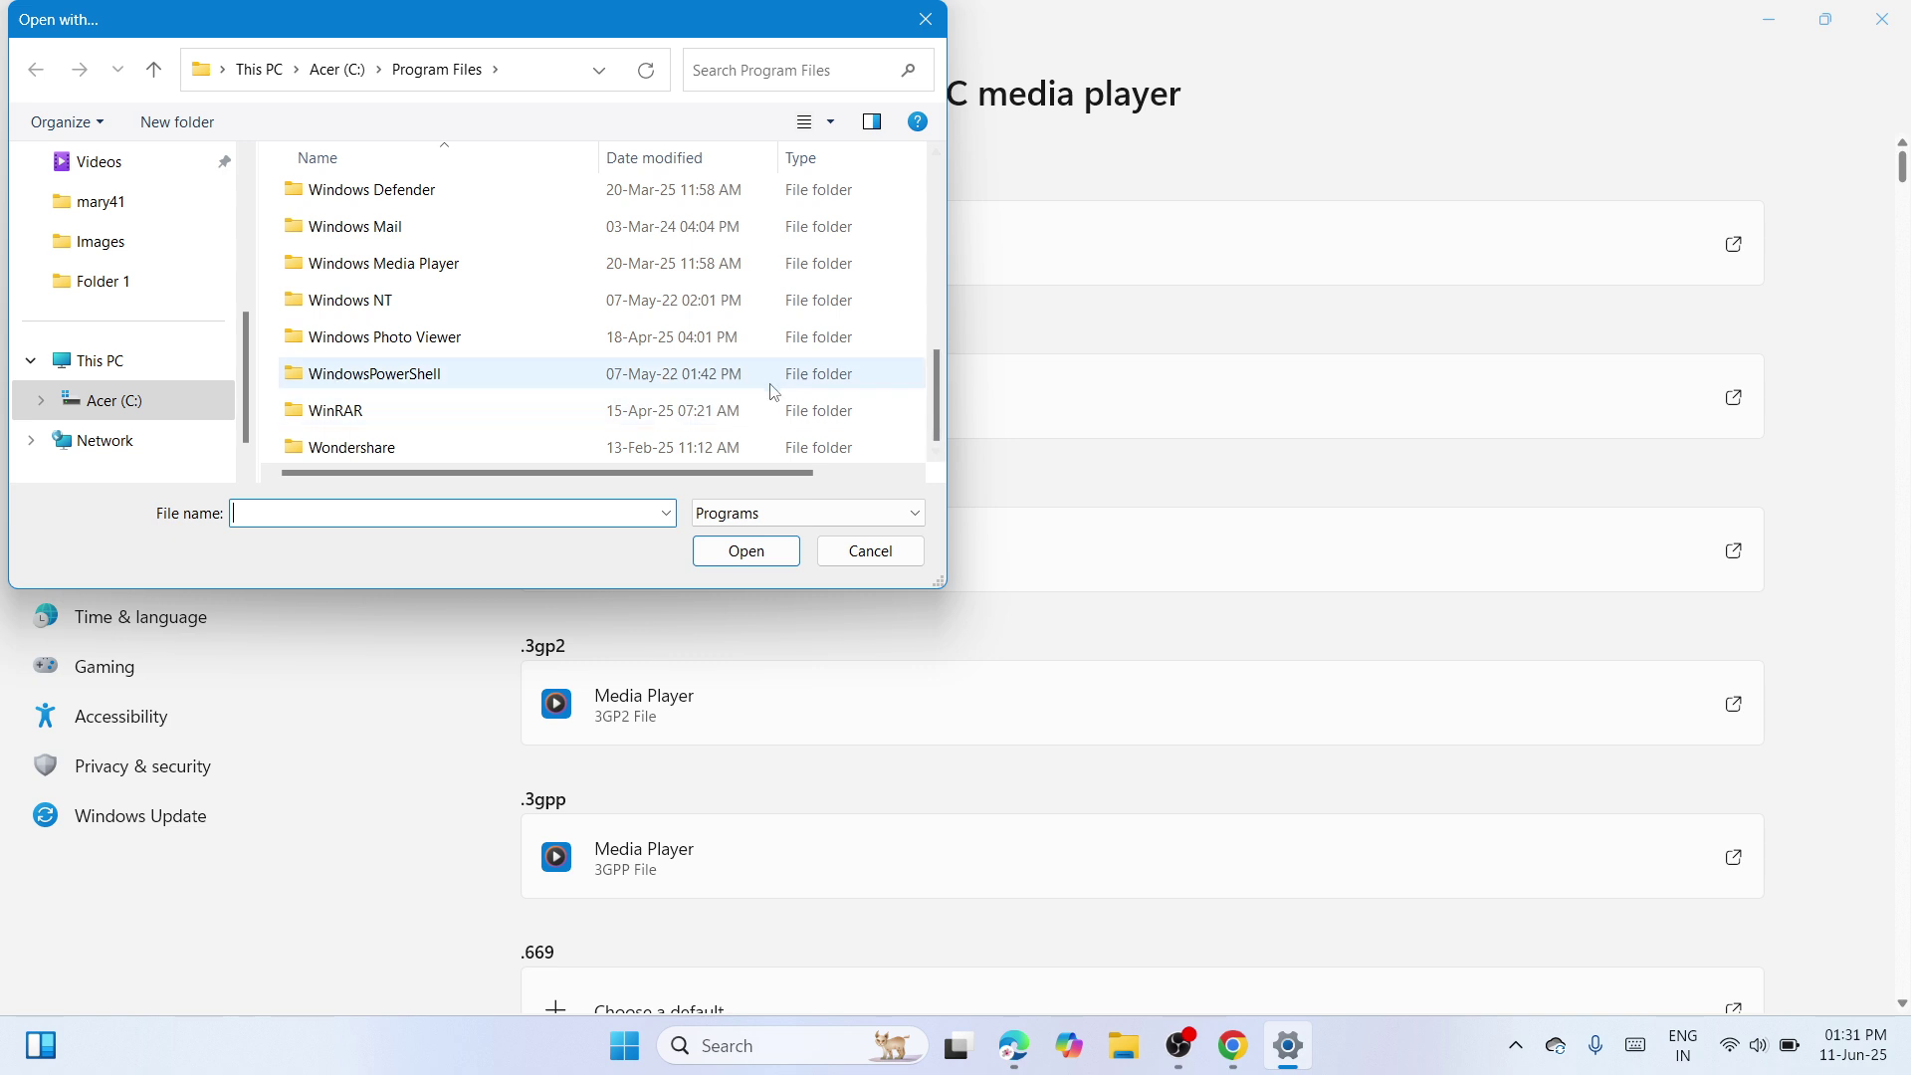
double_click(719, 269)
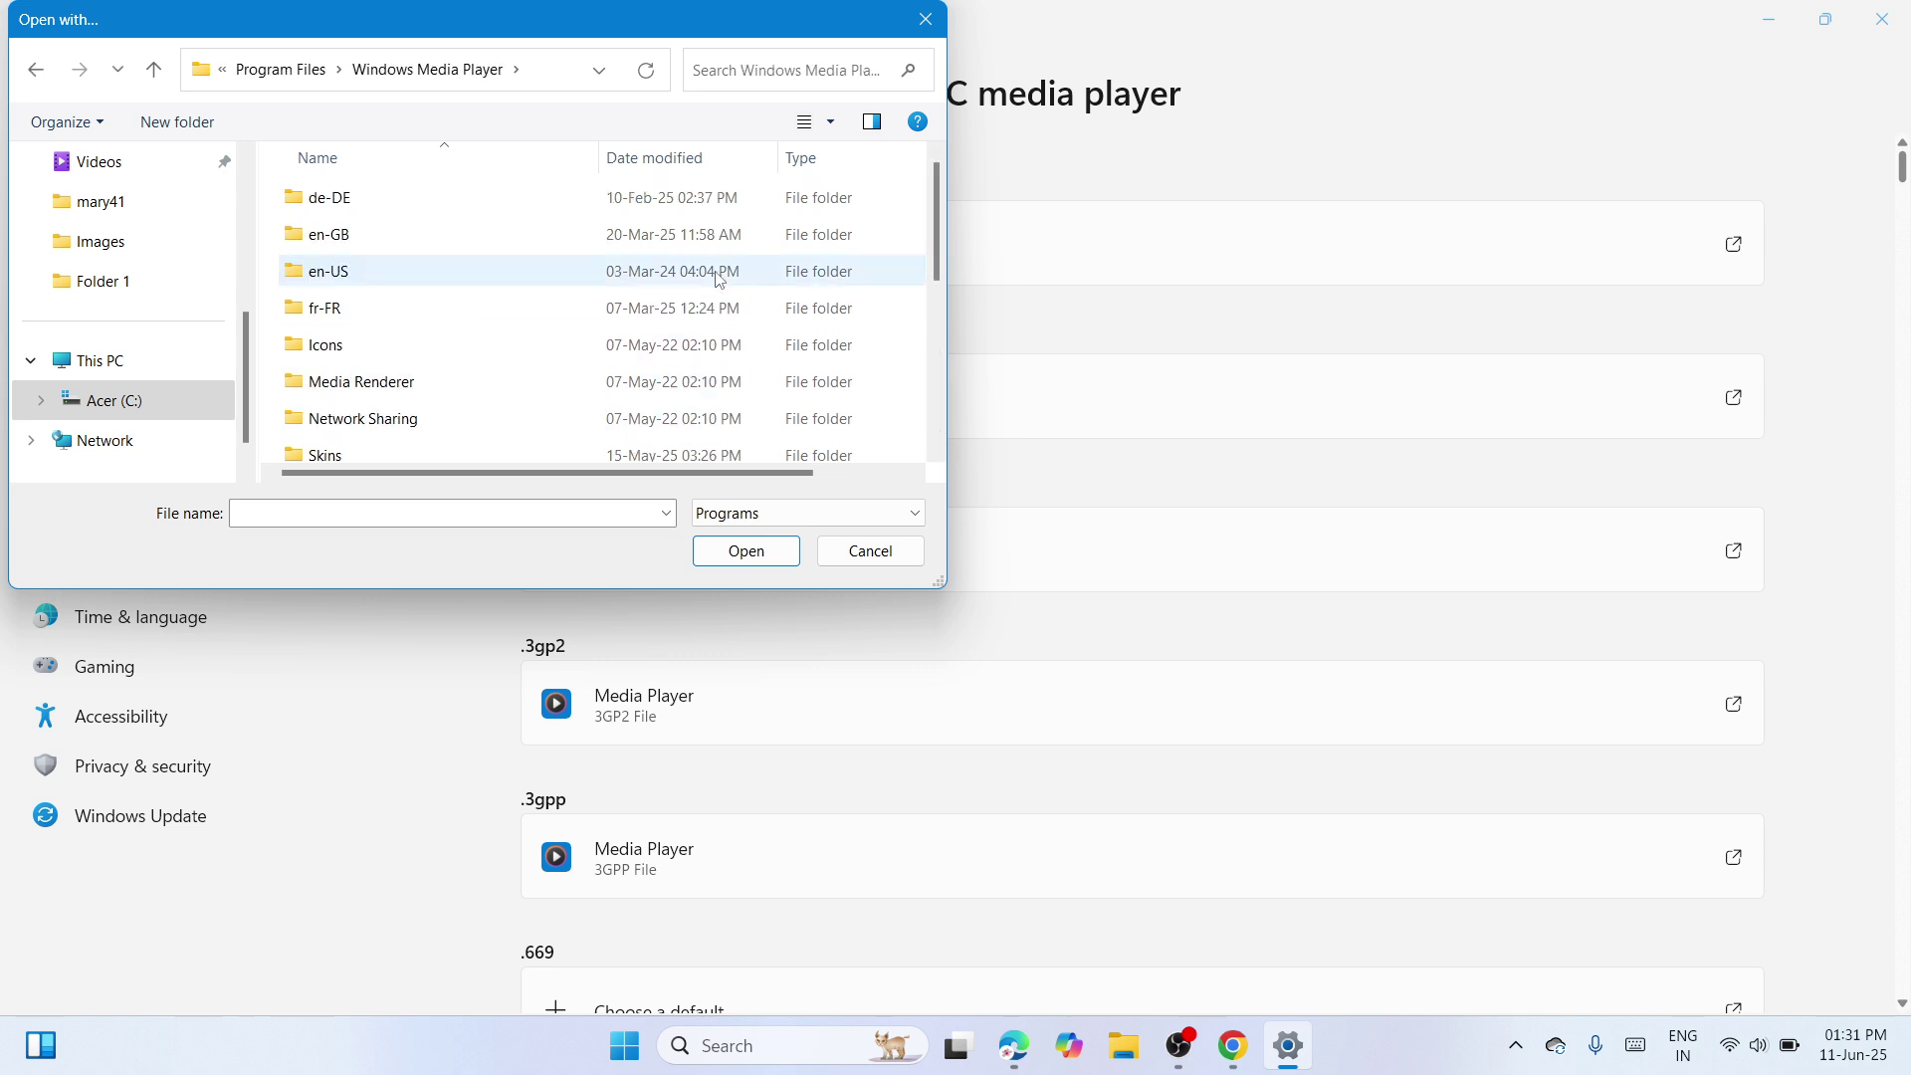
left_click_drag(939, 228, 940, 362)
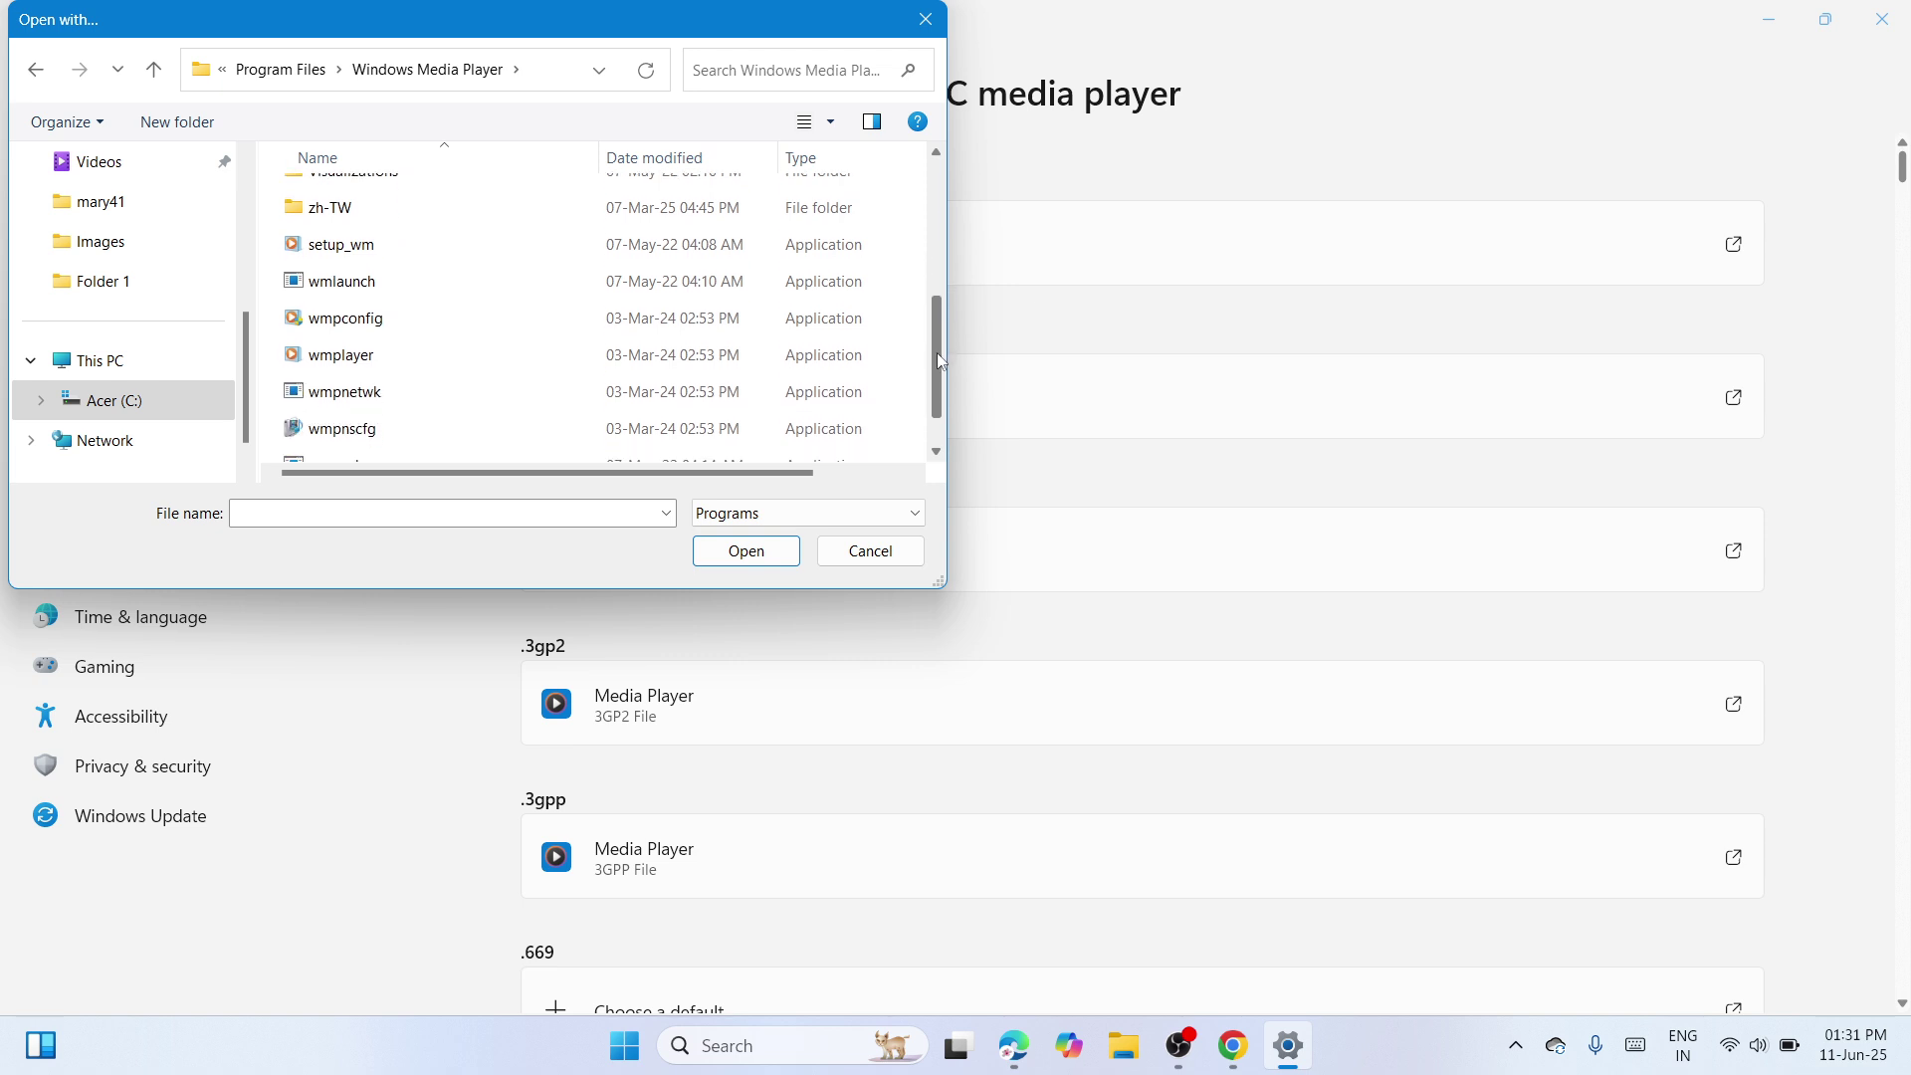
left_click(591, 365)
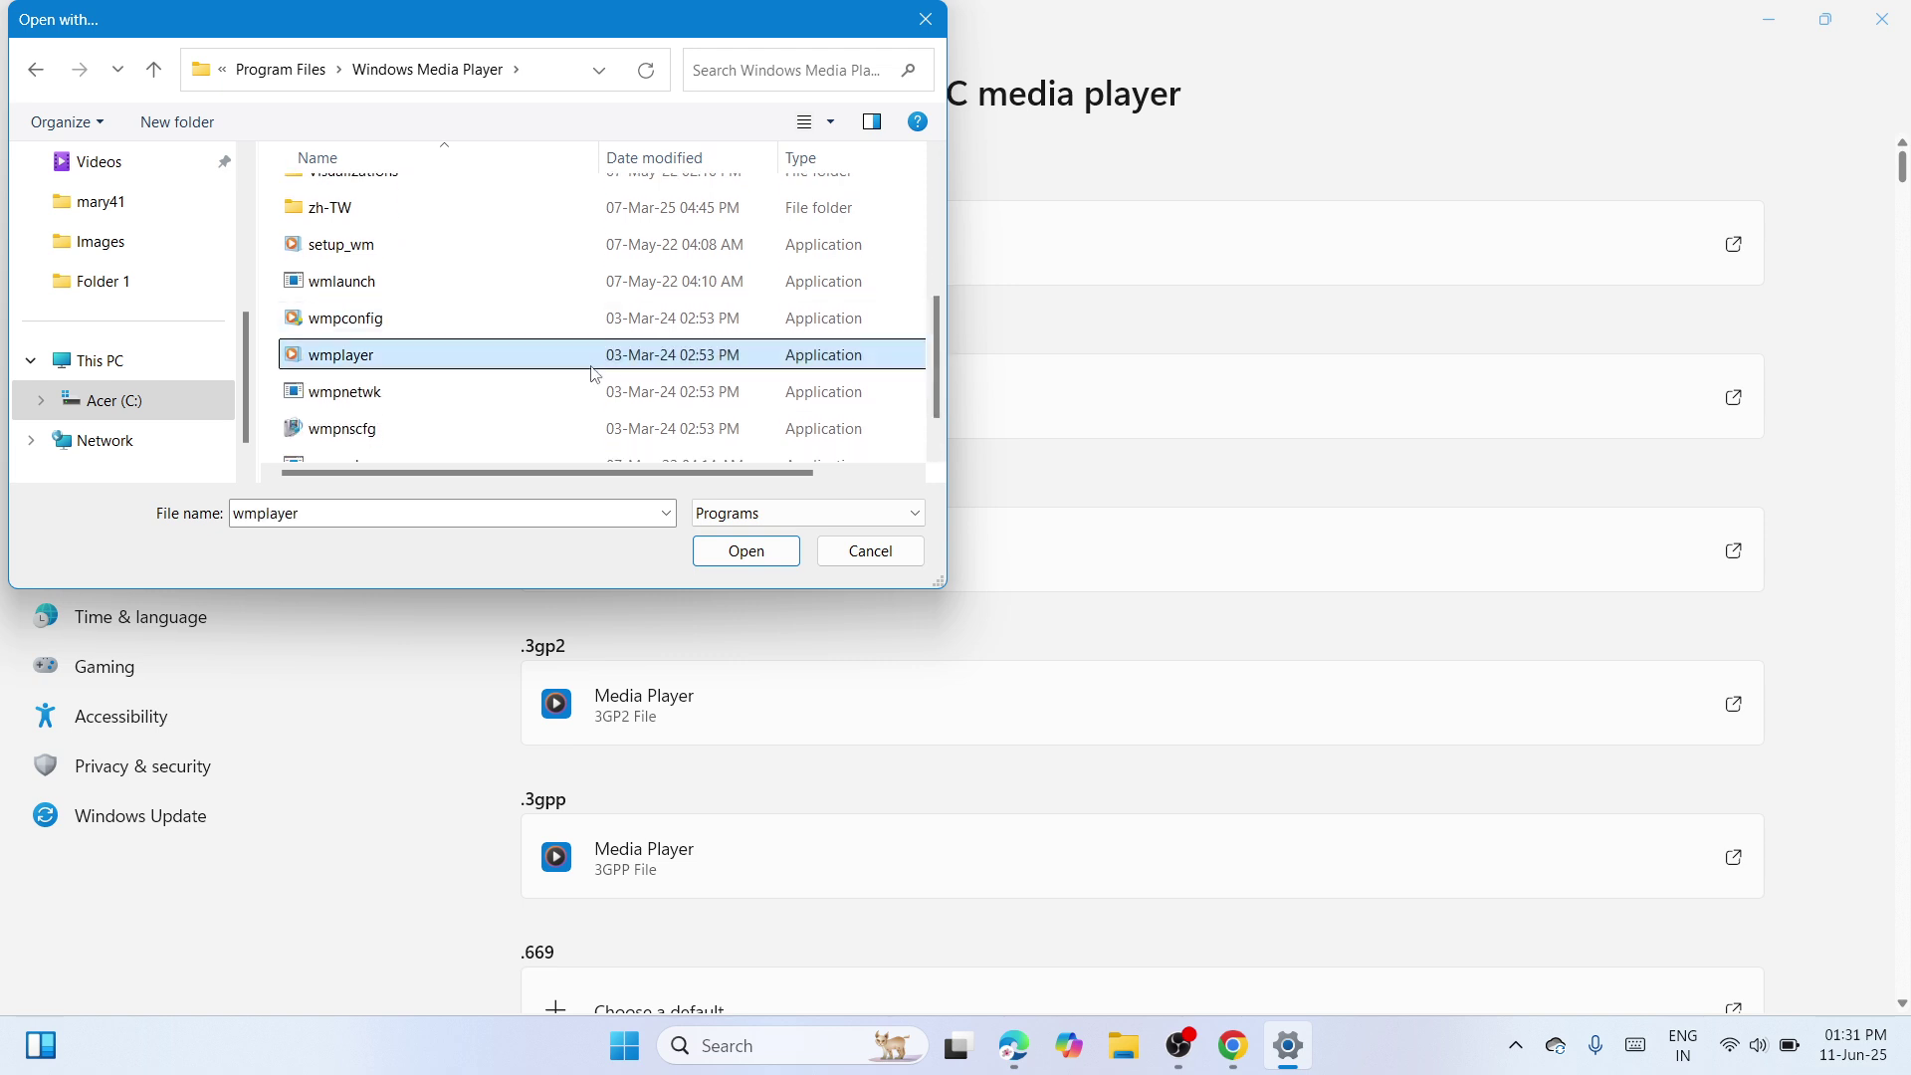
left_click(747, 554)
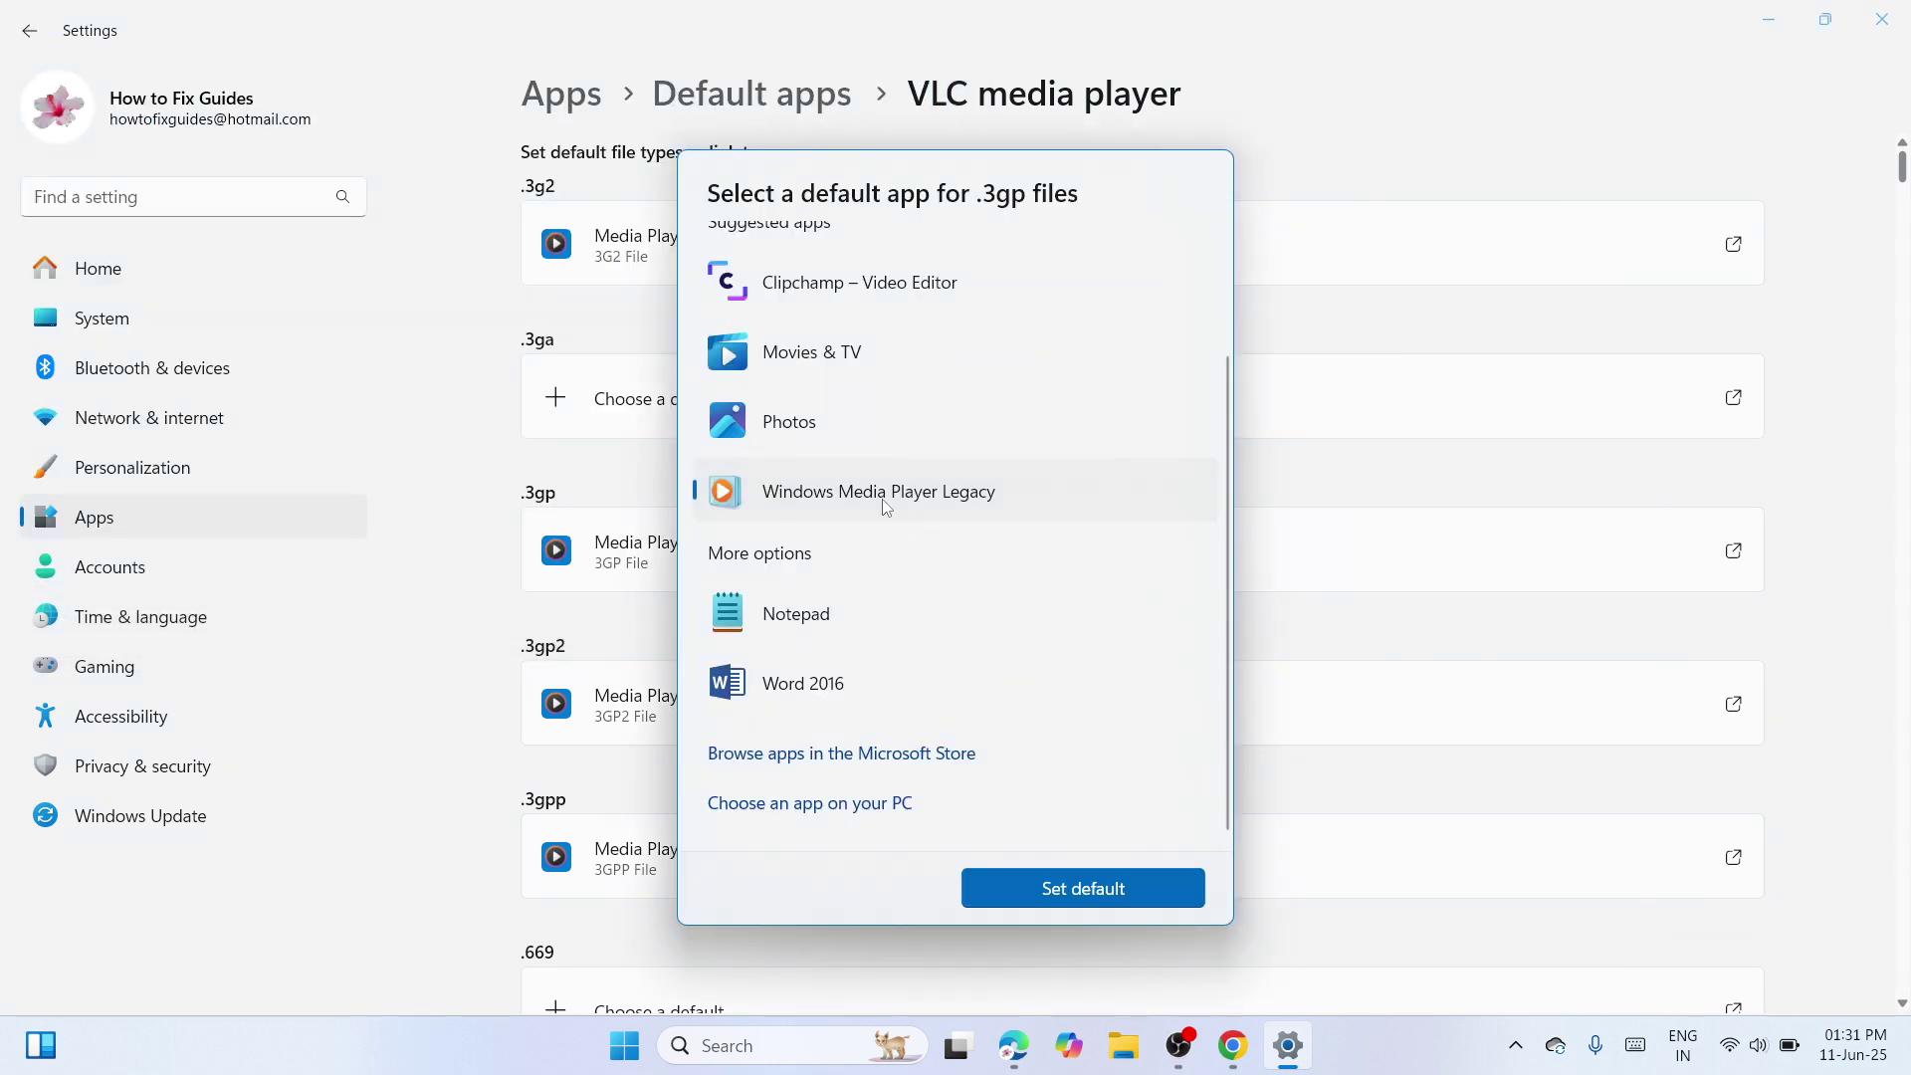
left_click(1101, 887)
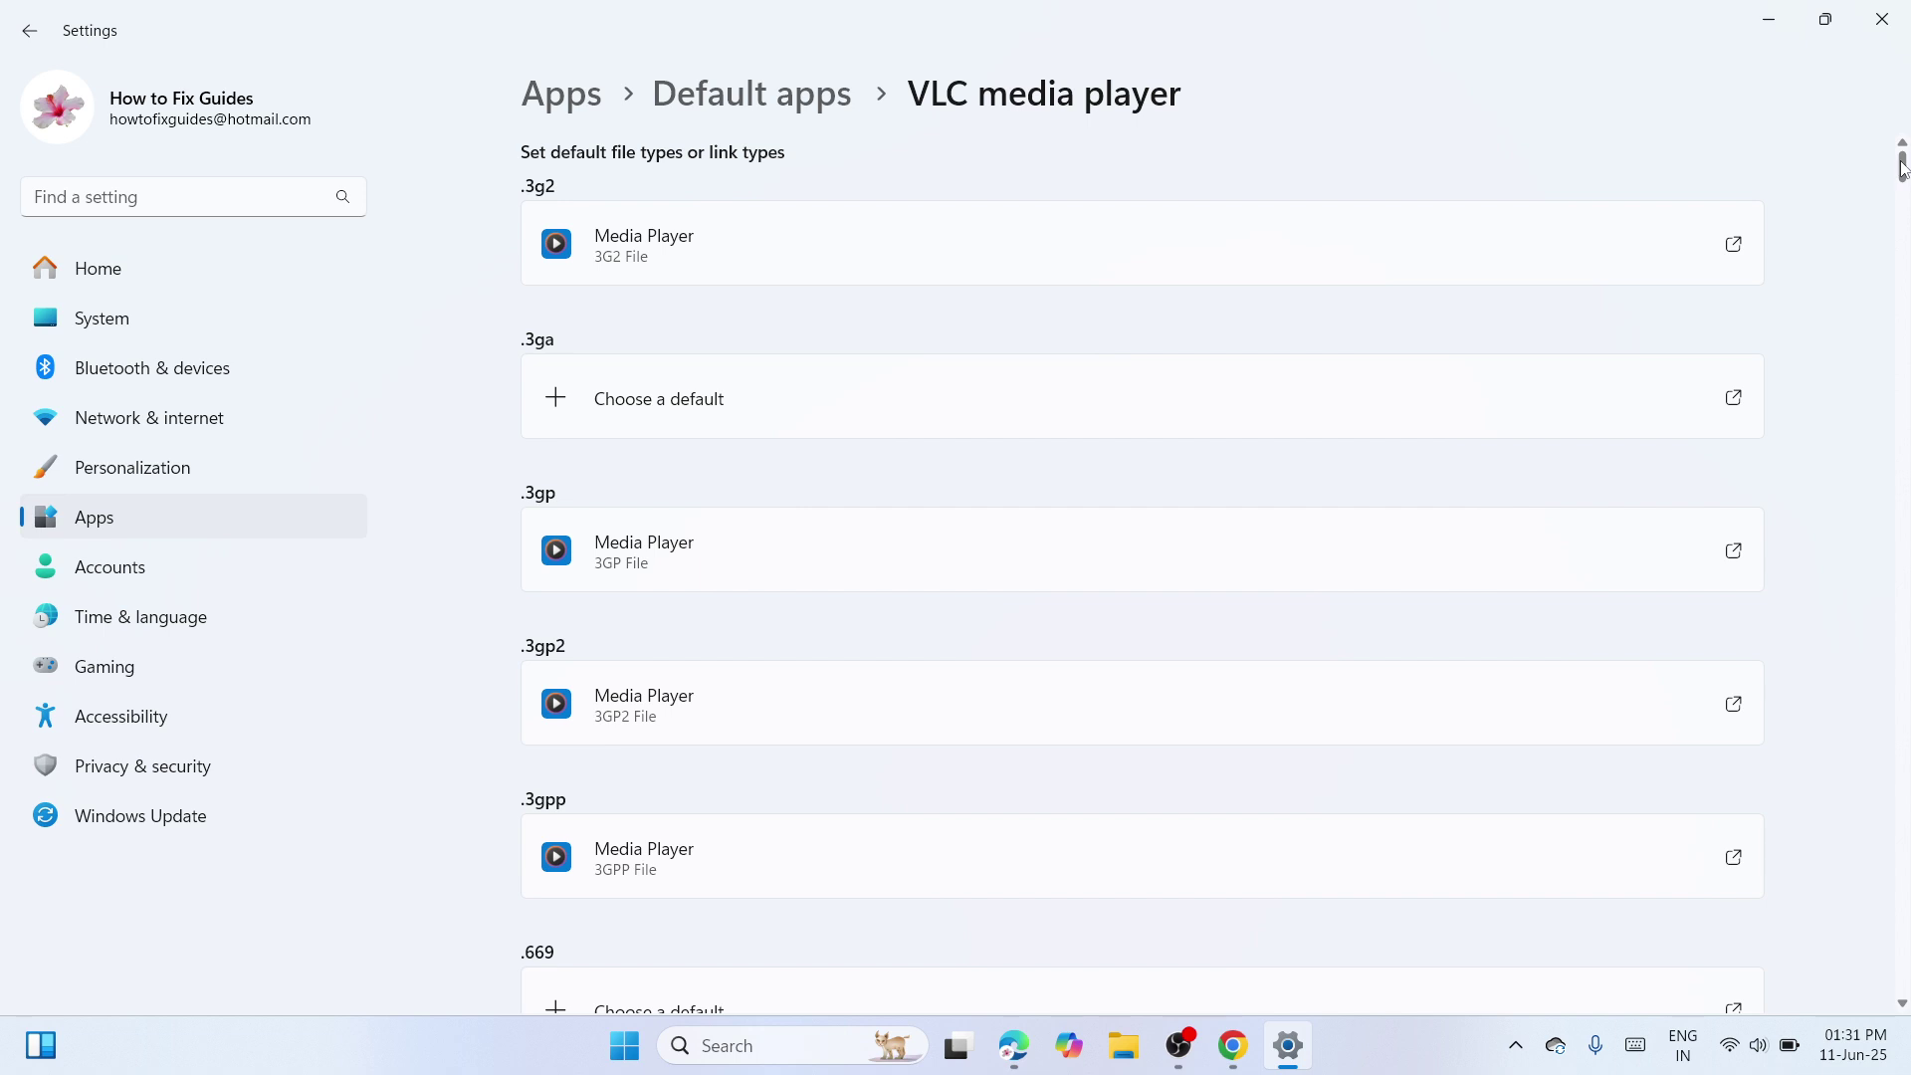
Set Windows Media Player Legacy from the suggested apps as the default app for .mp4 files.
left_click_drag(1902, 169, 1902, 321)
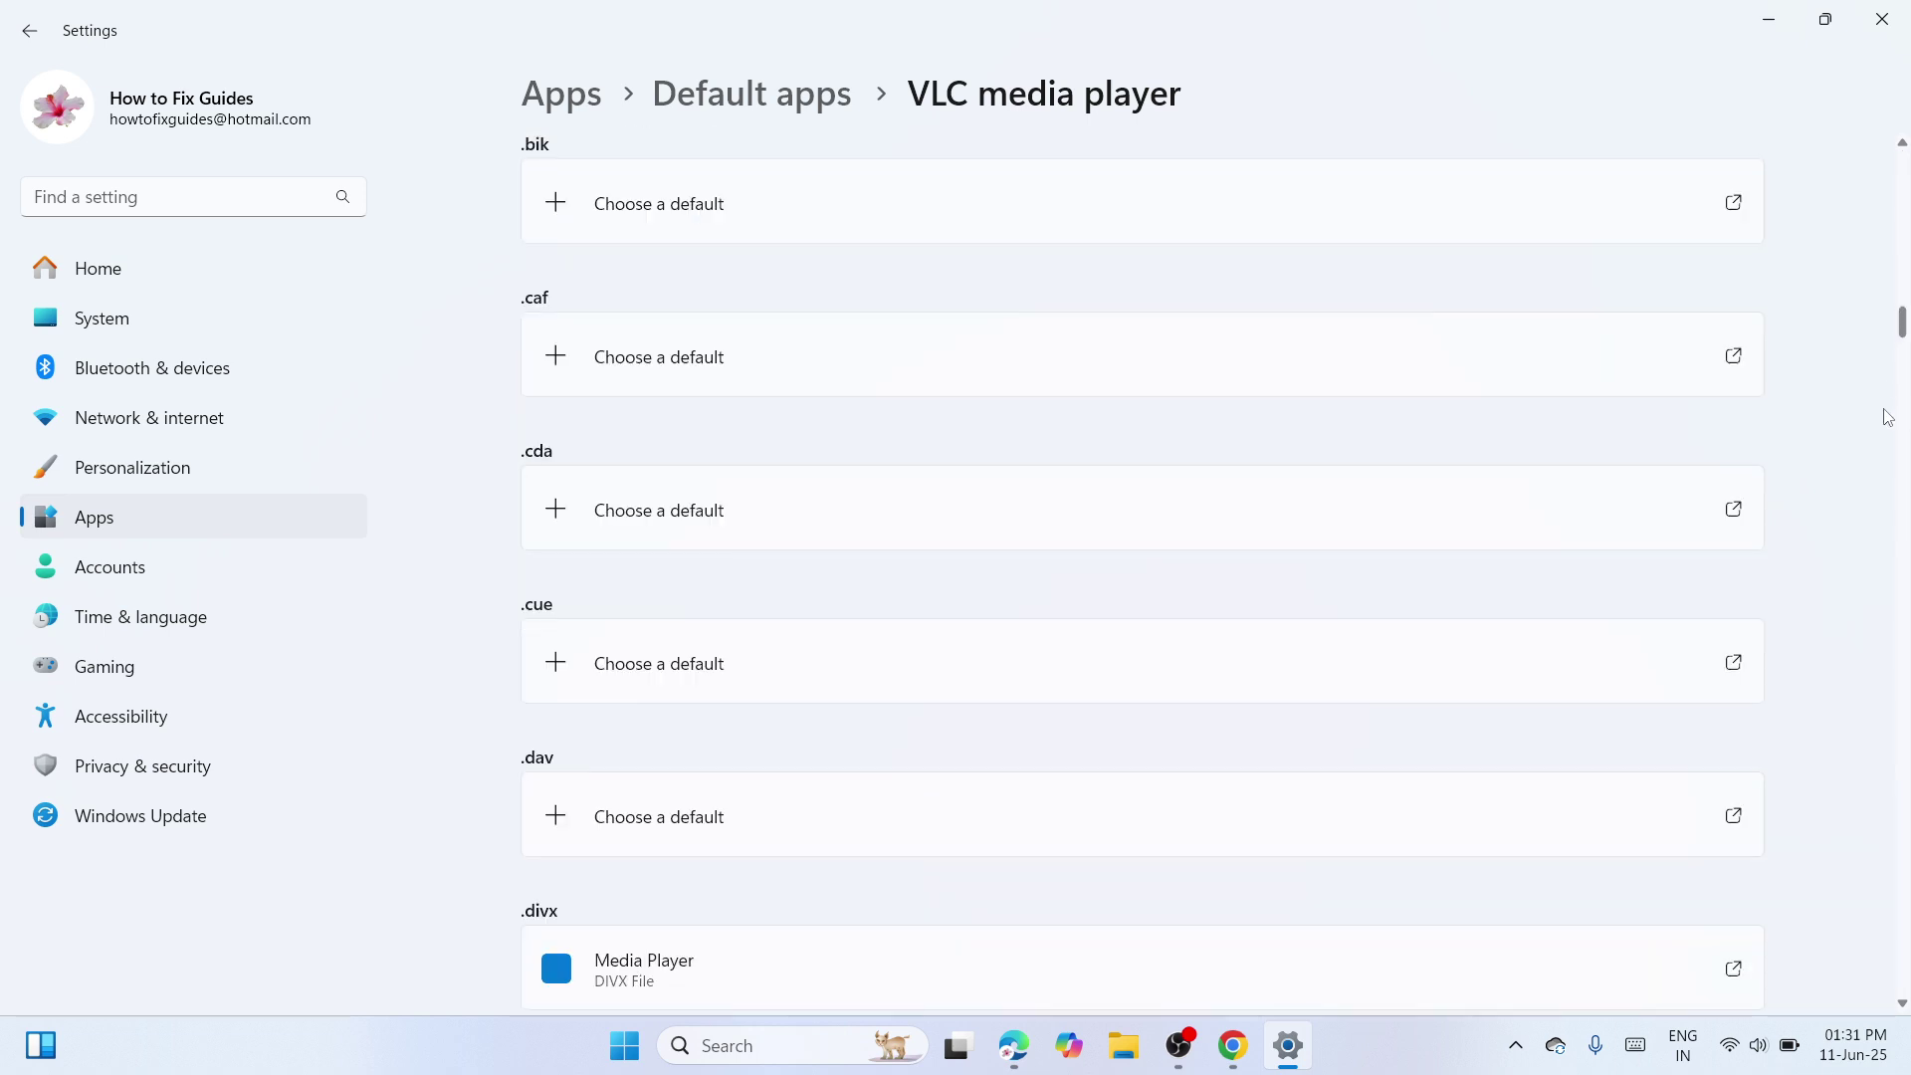
scroll(1892, 476, "down", 15)
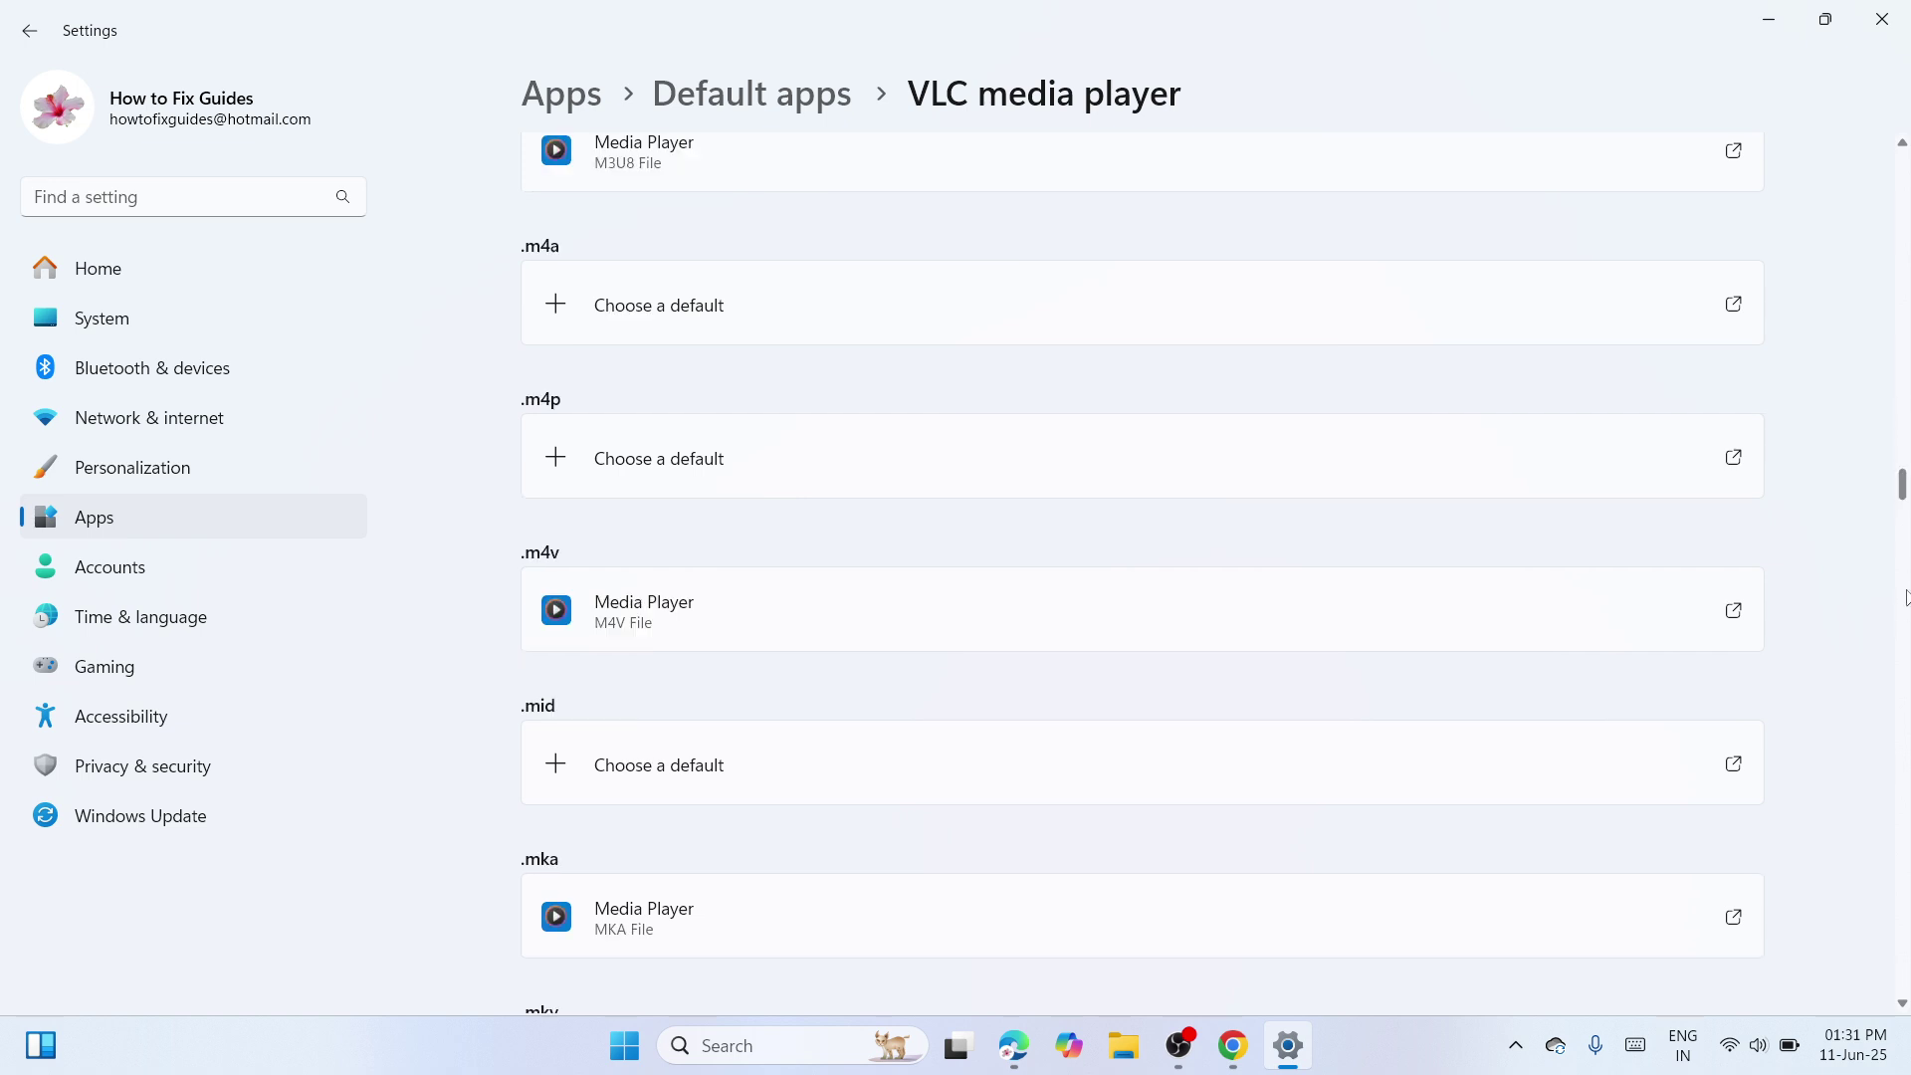
left_click_drag(1902, 486, 1902, 553)
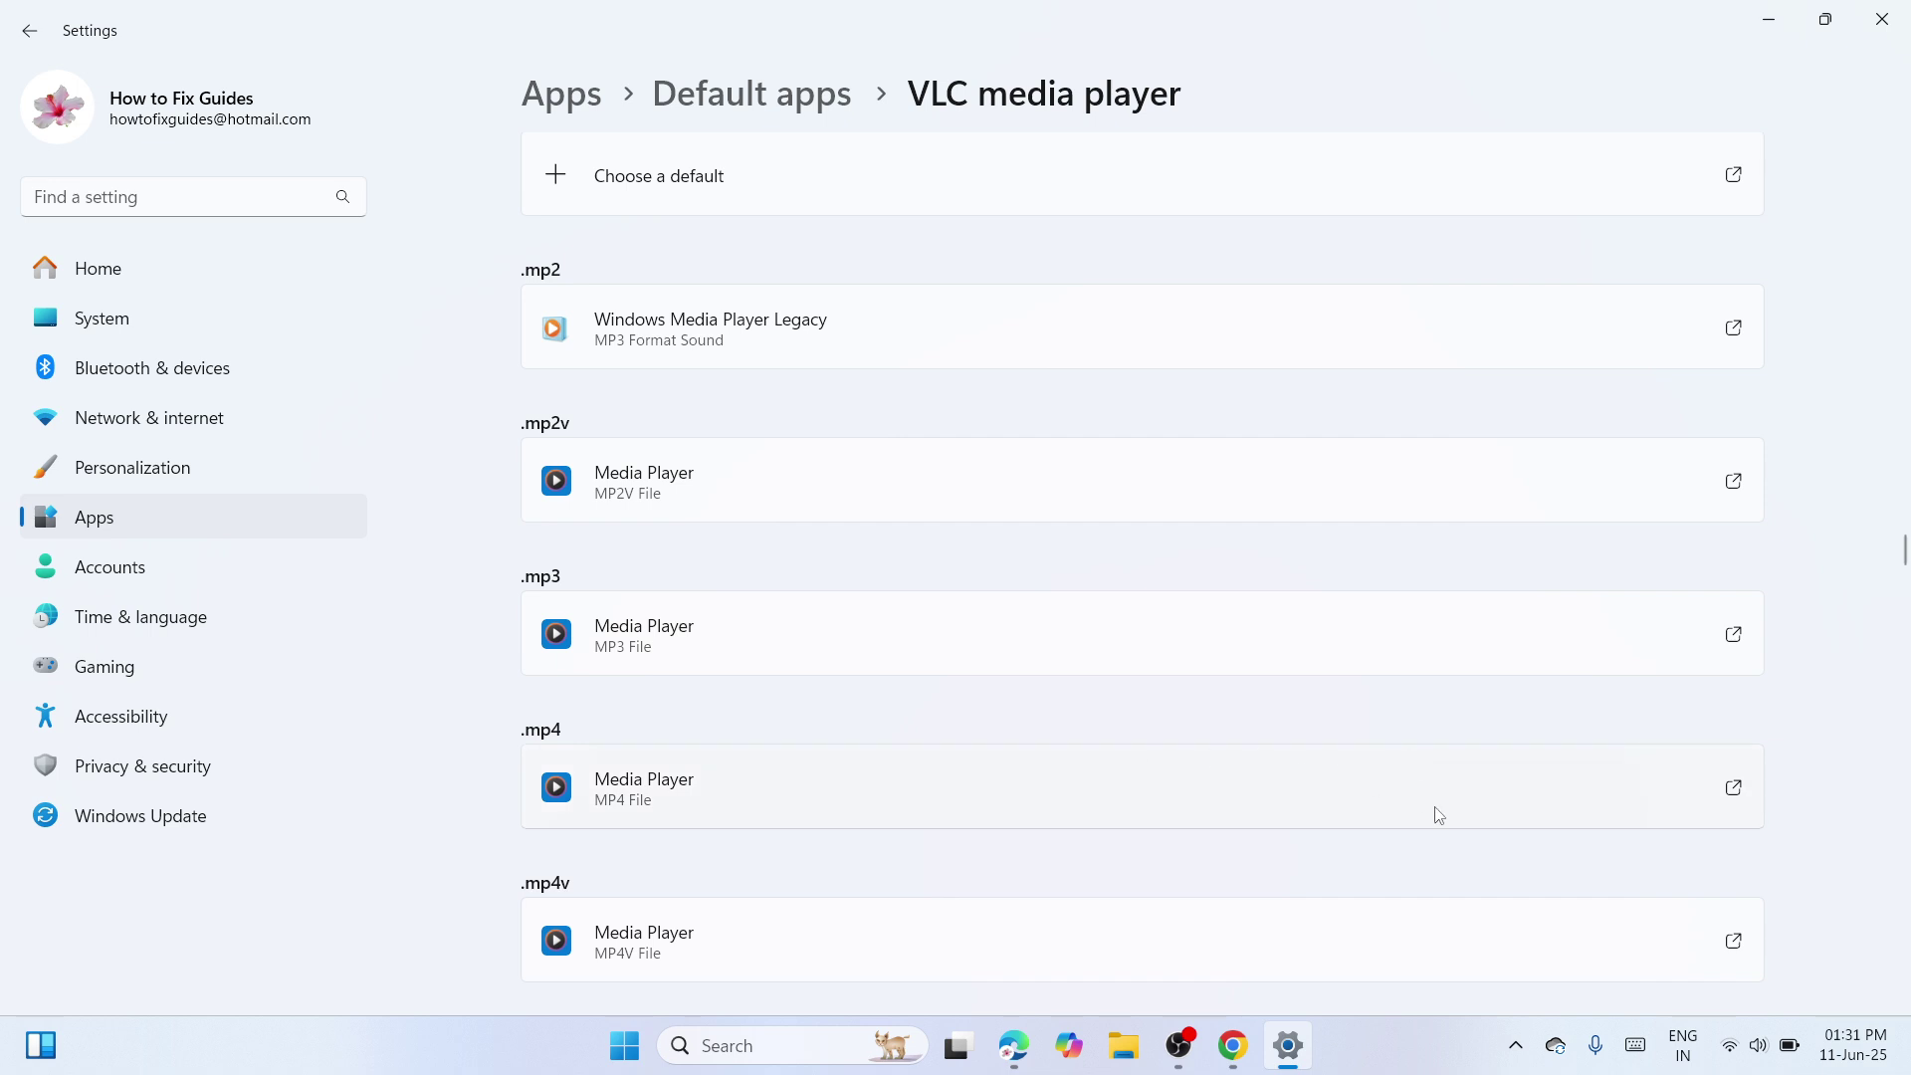
left_click(1735, 792)
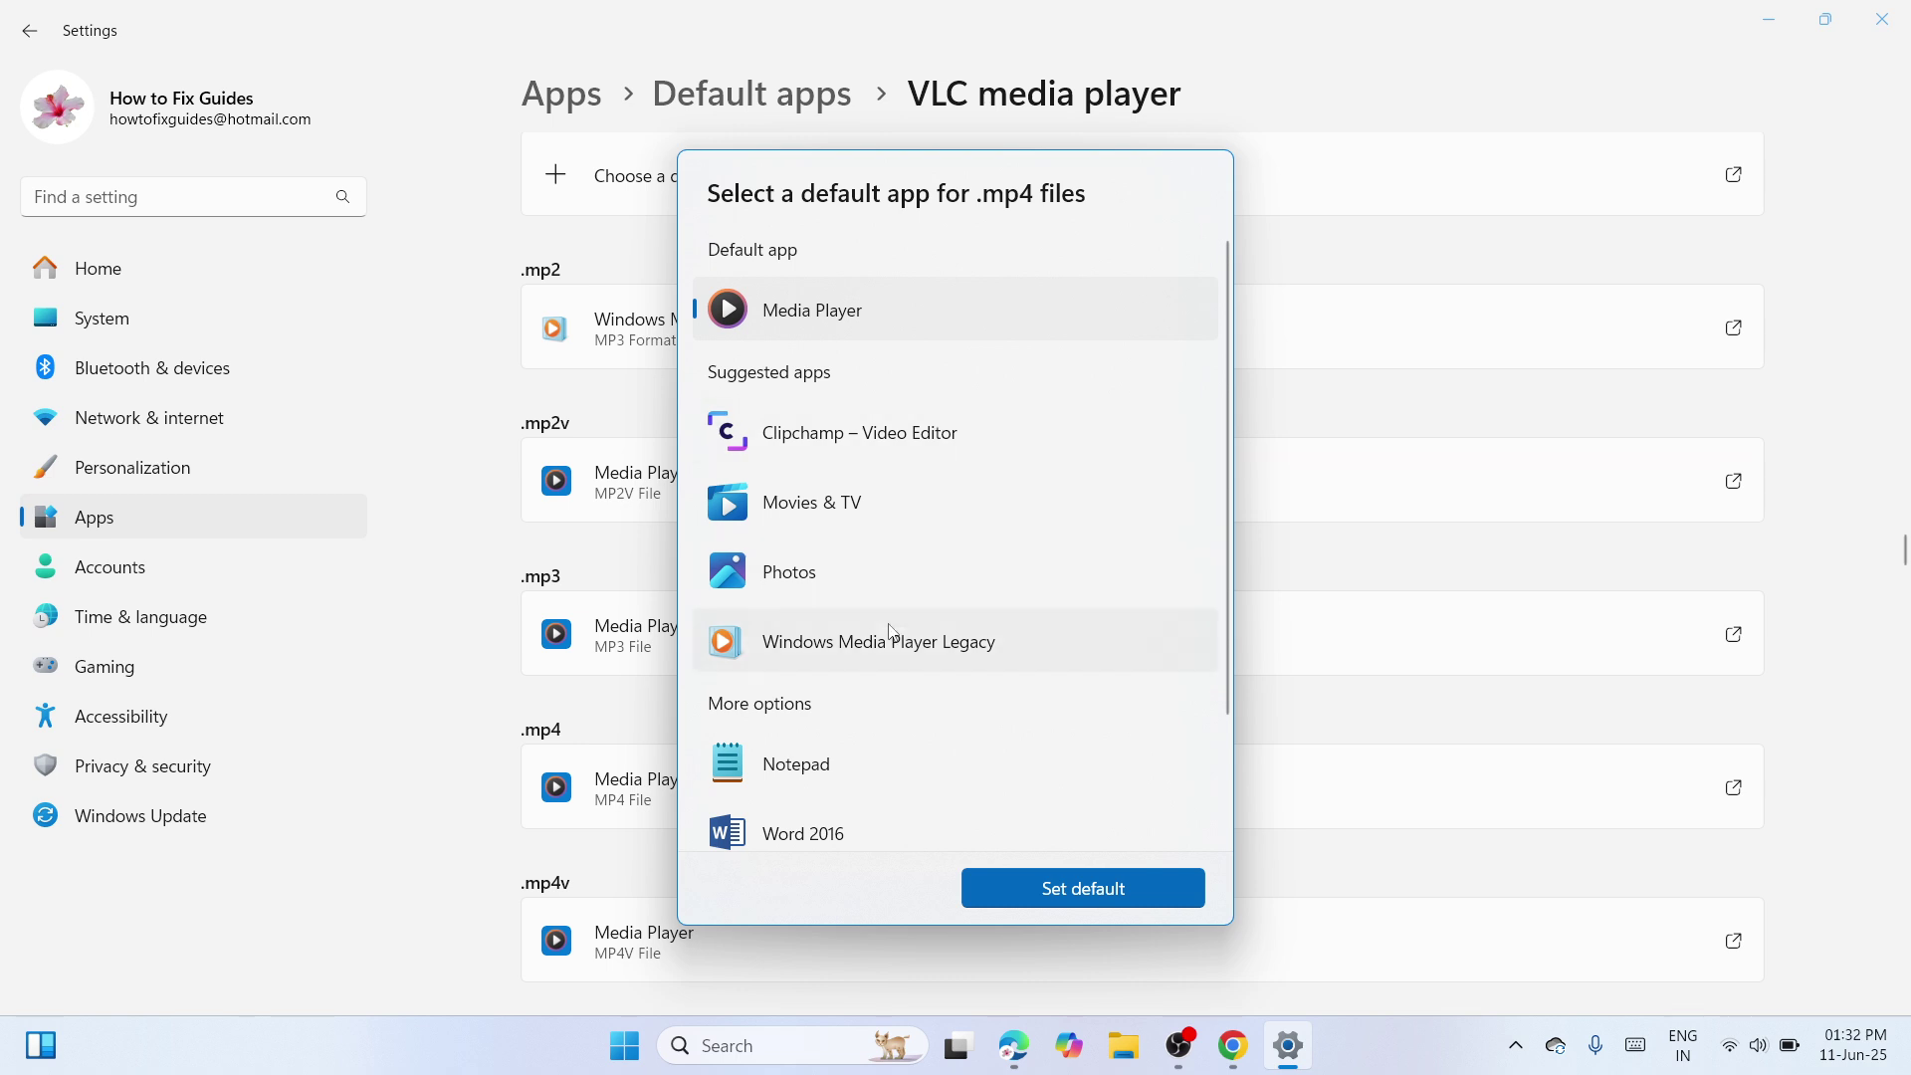
left_click(1025, 660)
left_click(1073, 896)
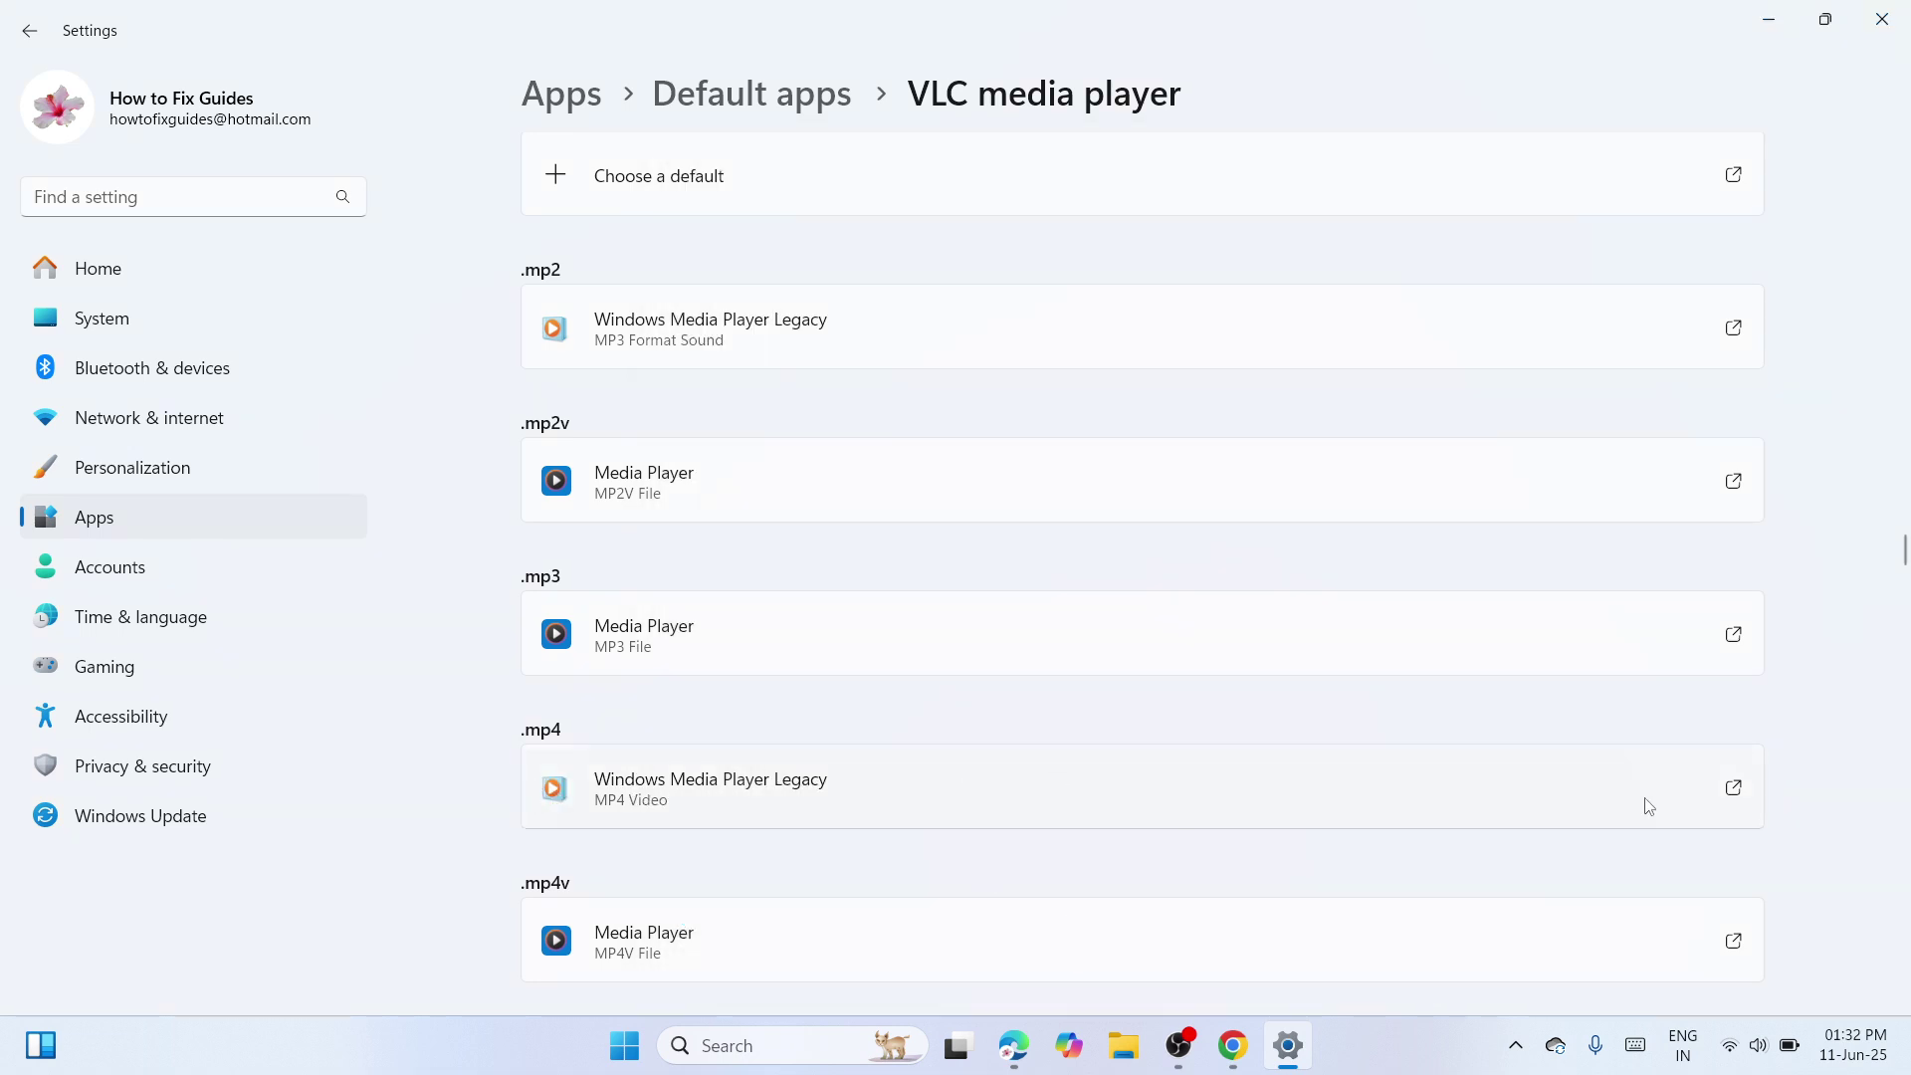
Choose wmplayer from C:\Program Files\Windows Media Player for .mp4 files, apply it as the default, and close Settings.
left_click(1728, 804)
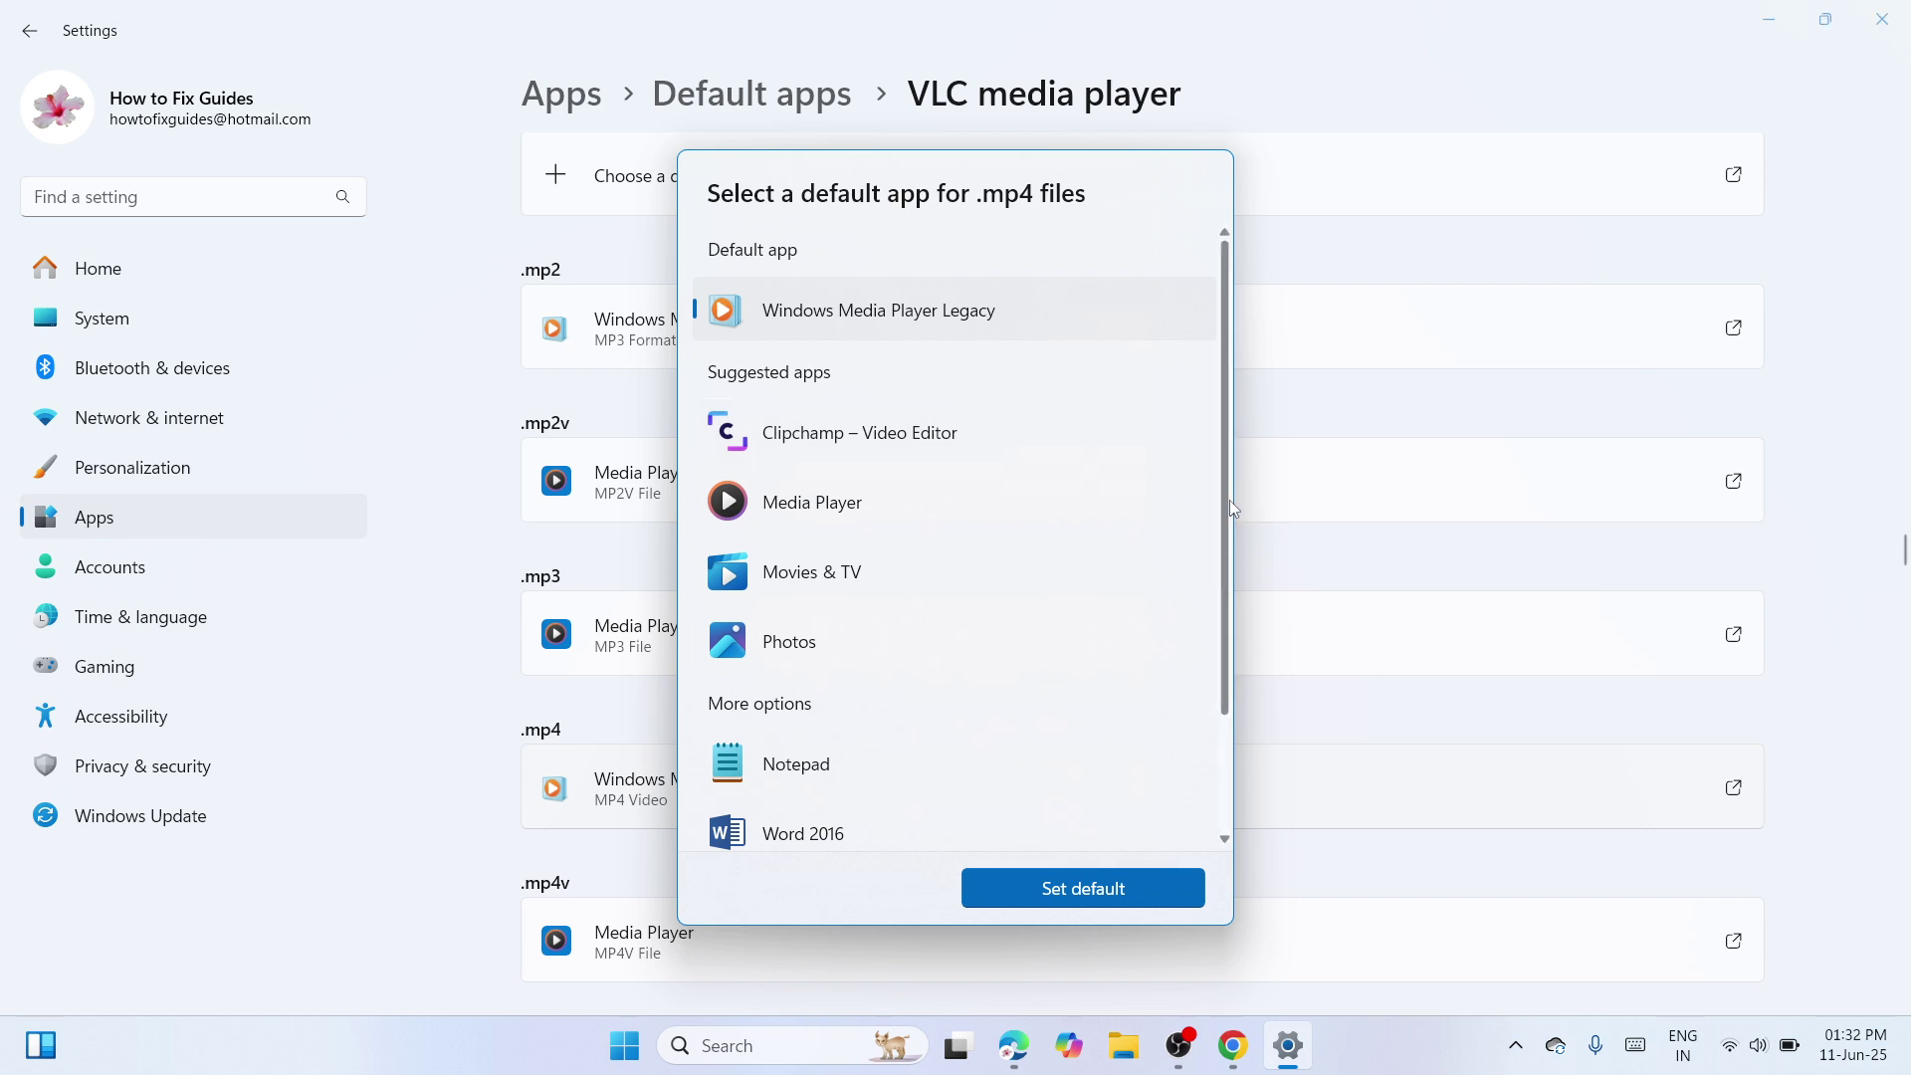
scroll(1228, 499, "down", 3)
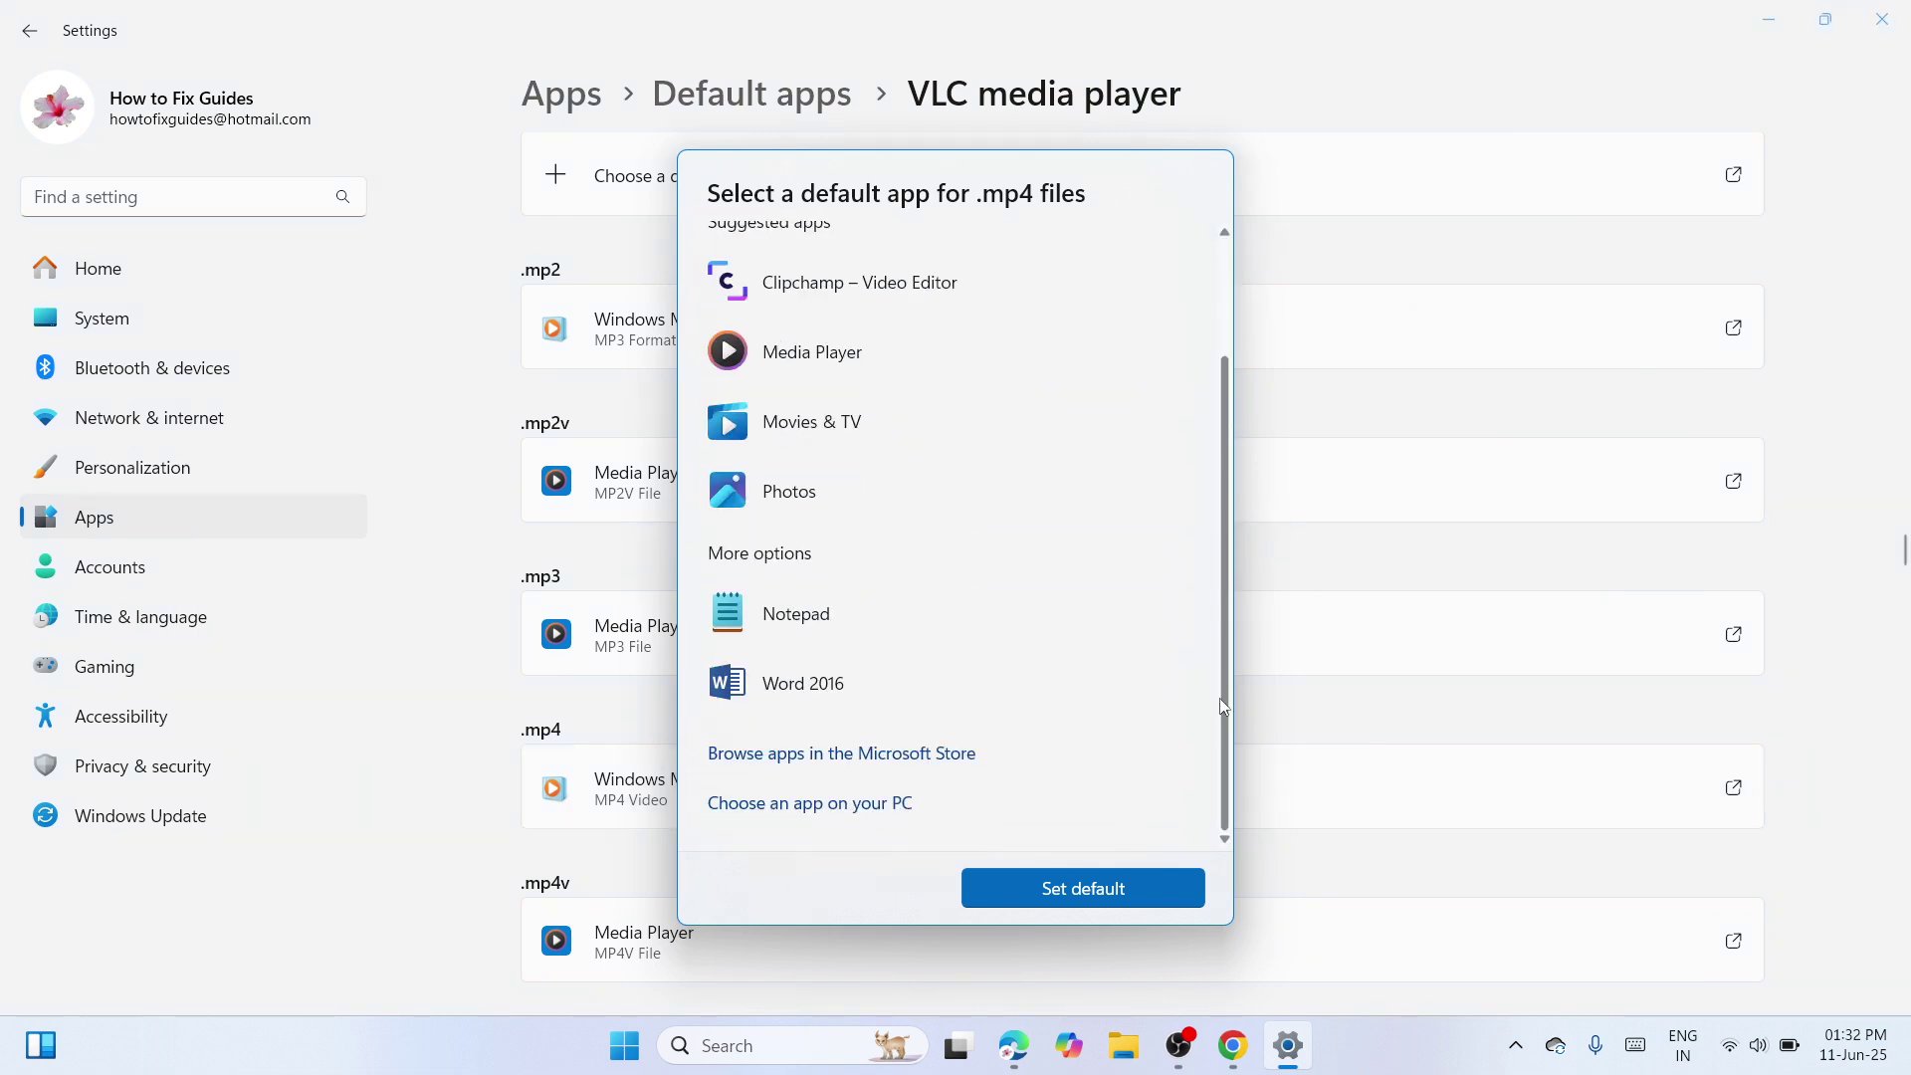
left_click(842, 807)
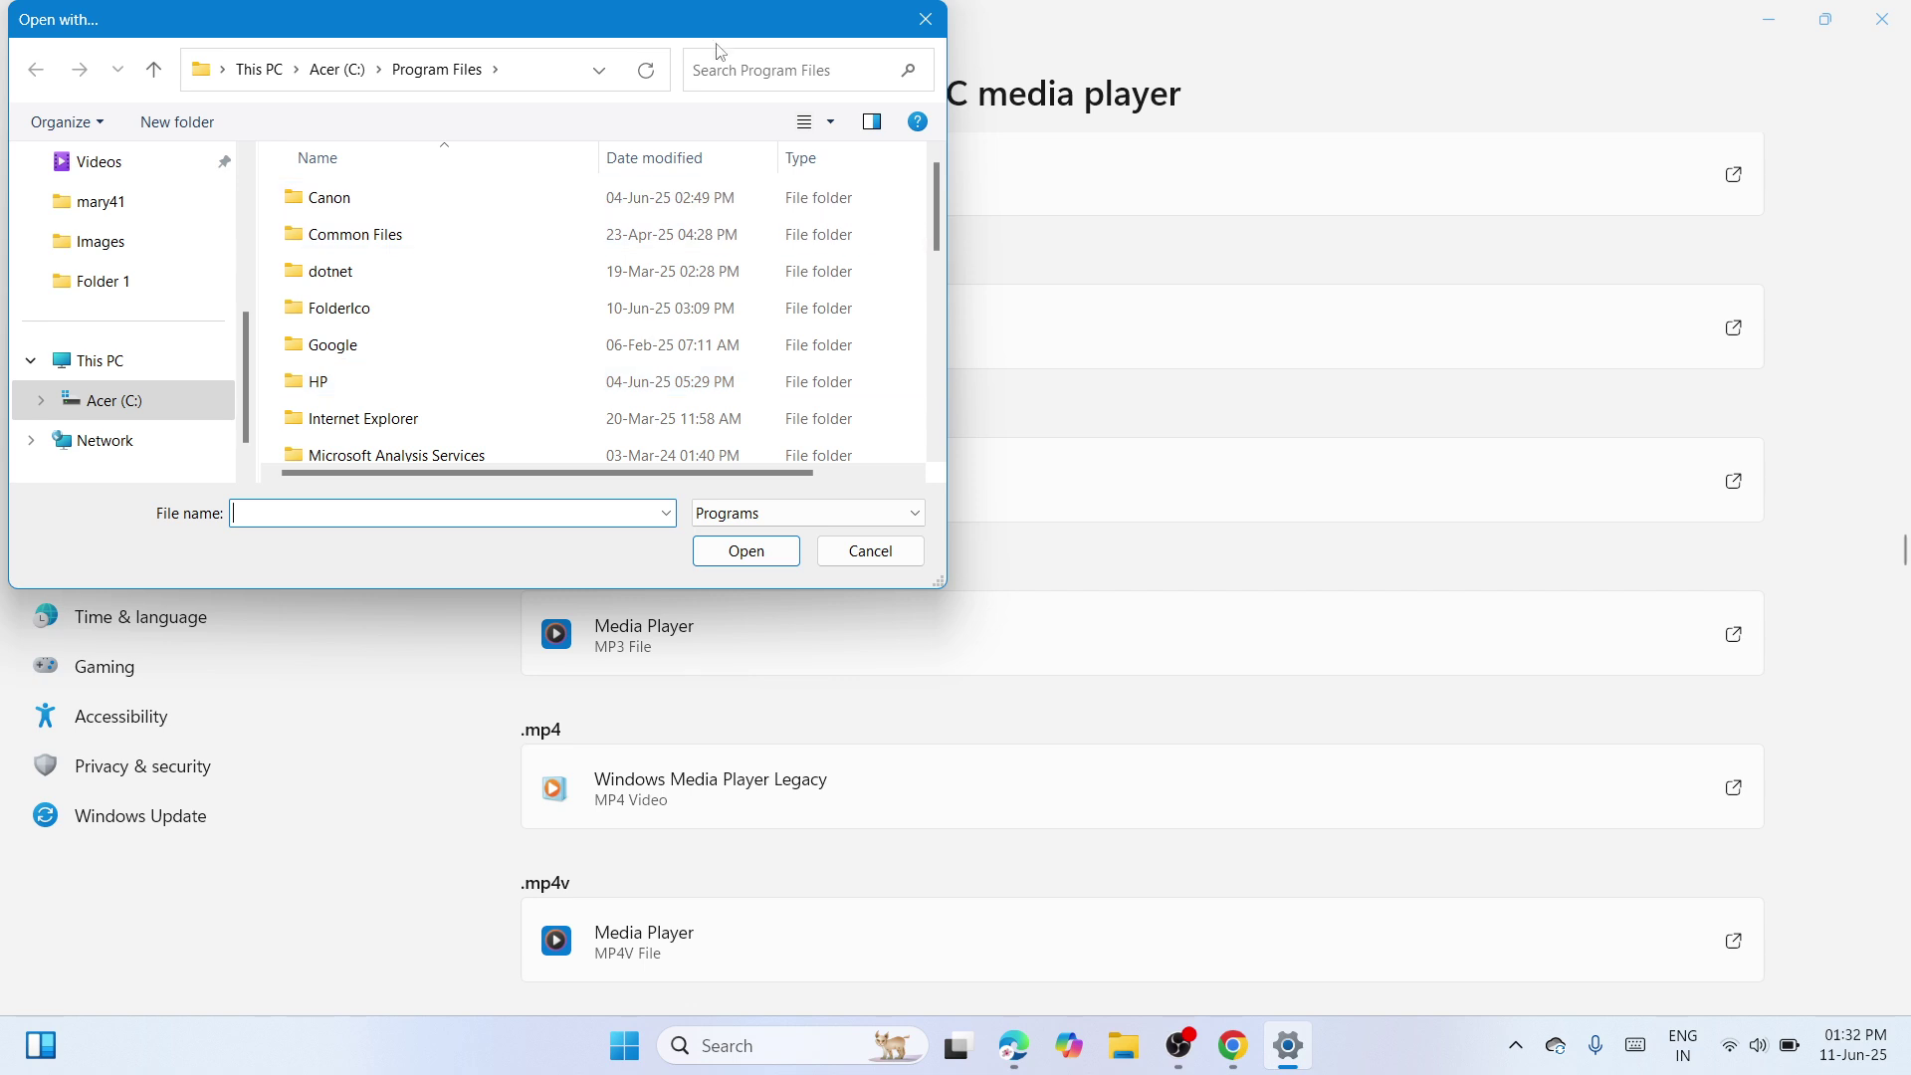
left_click_drag(940, 231, 929, 410)
left_click(631, 279)
double_click(631, 279)
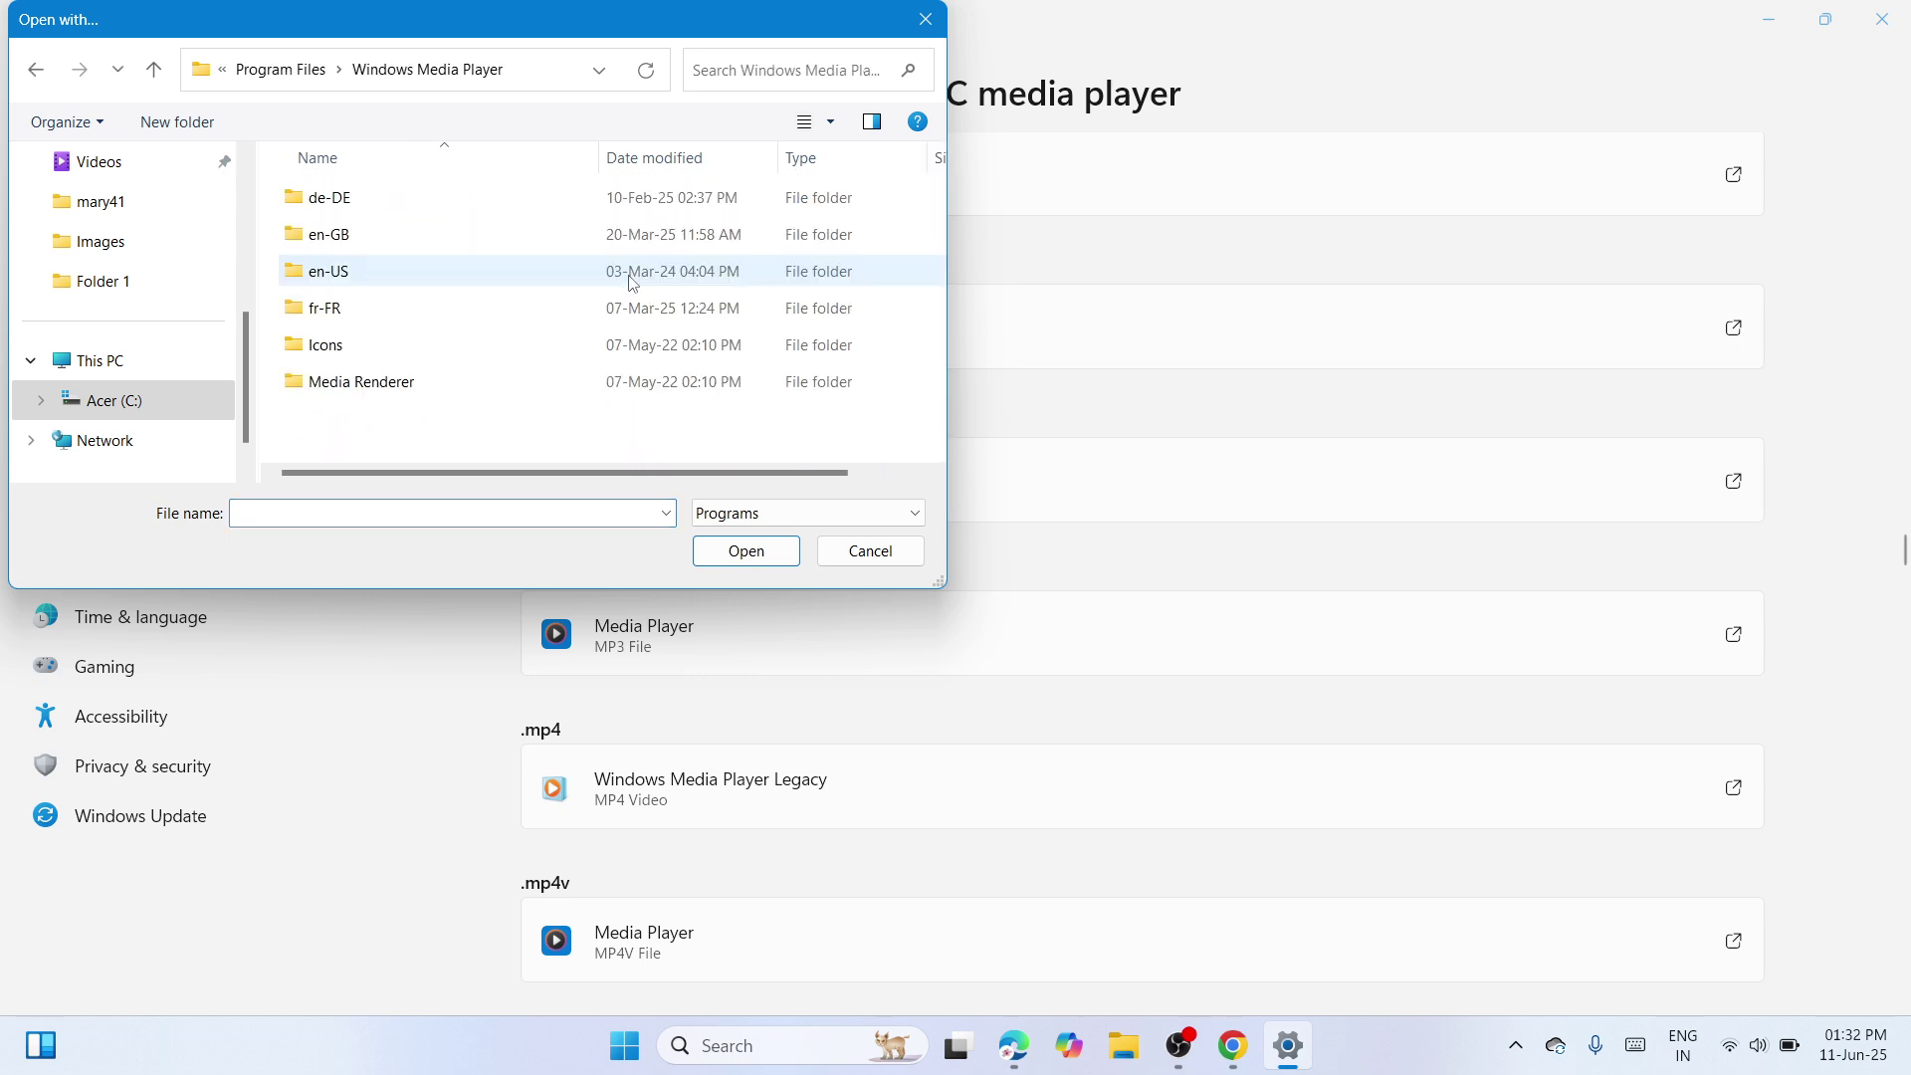
left_click_drag(935, 241, 932, 398)
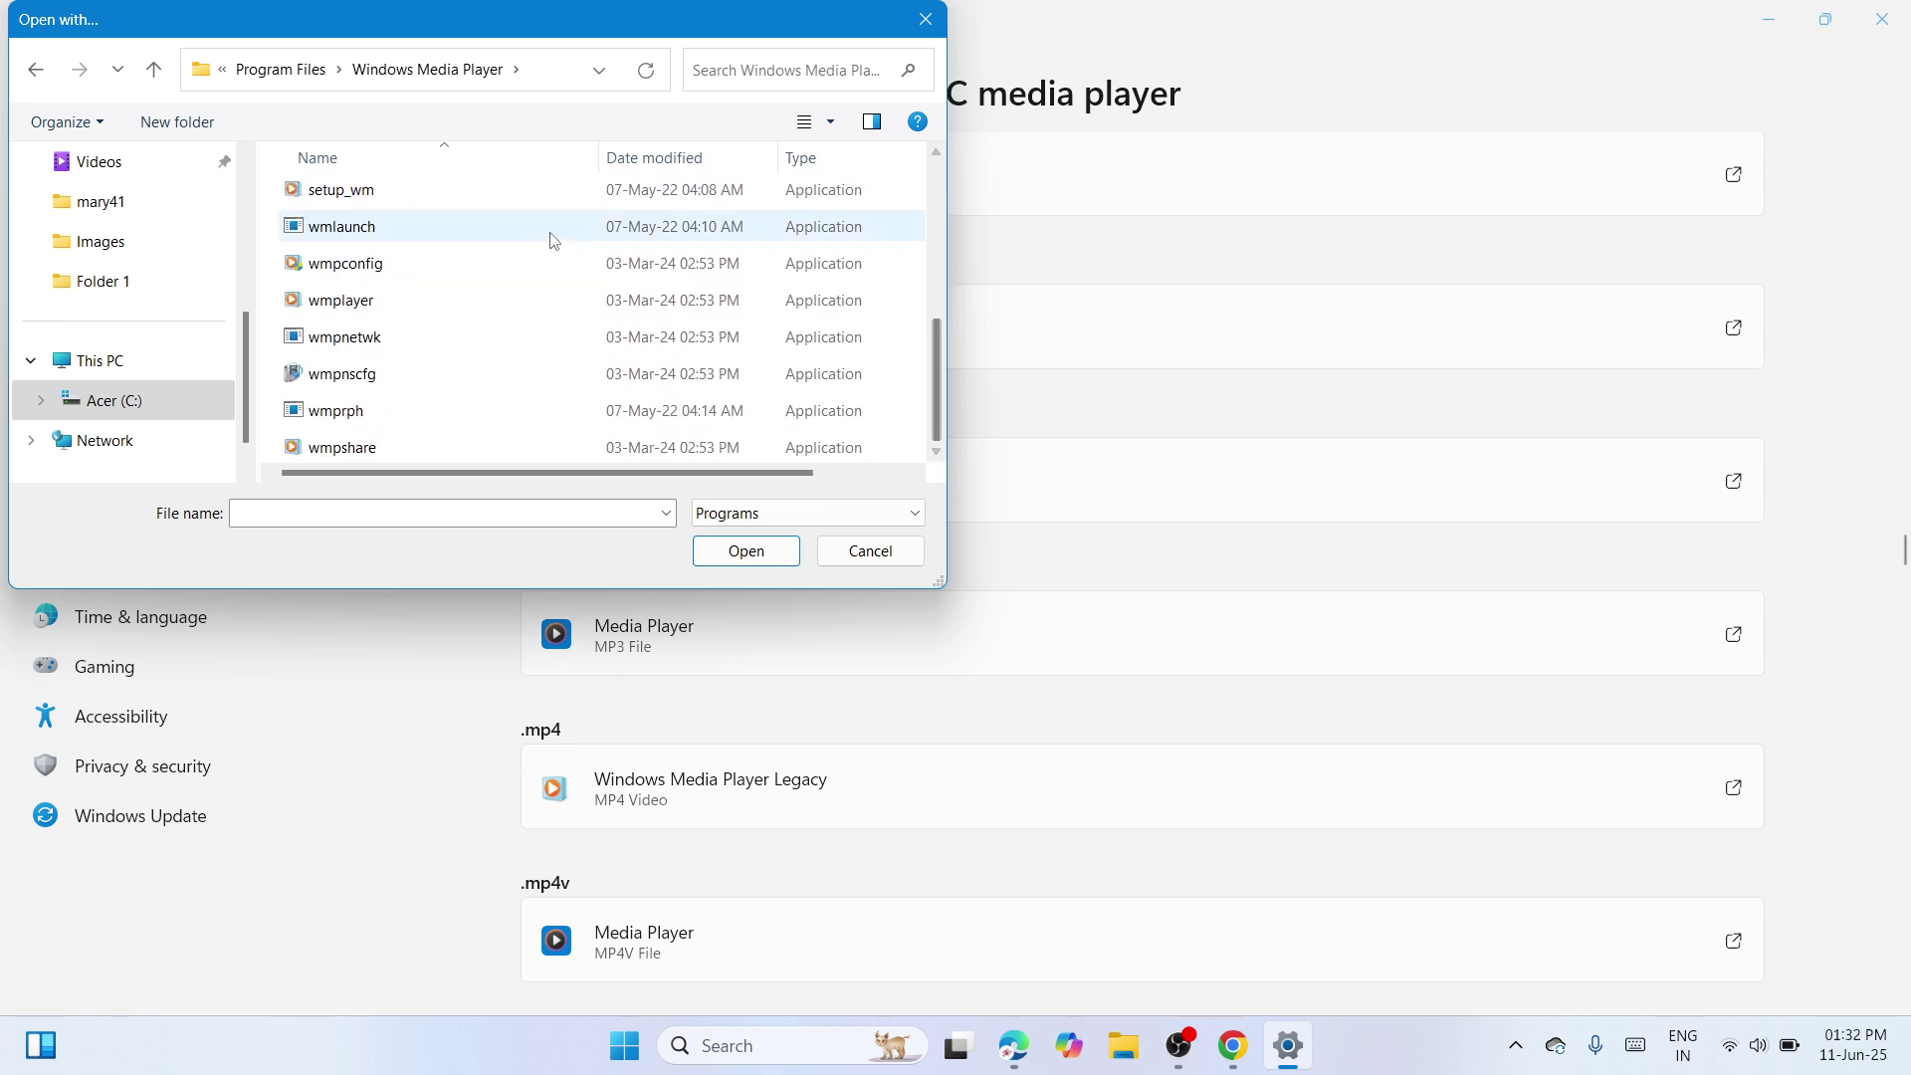
left_click(579, 306)
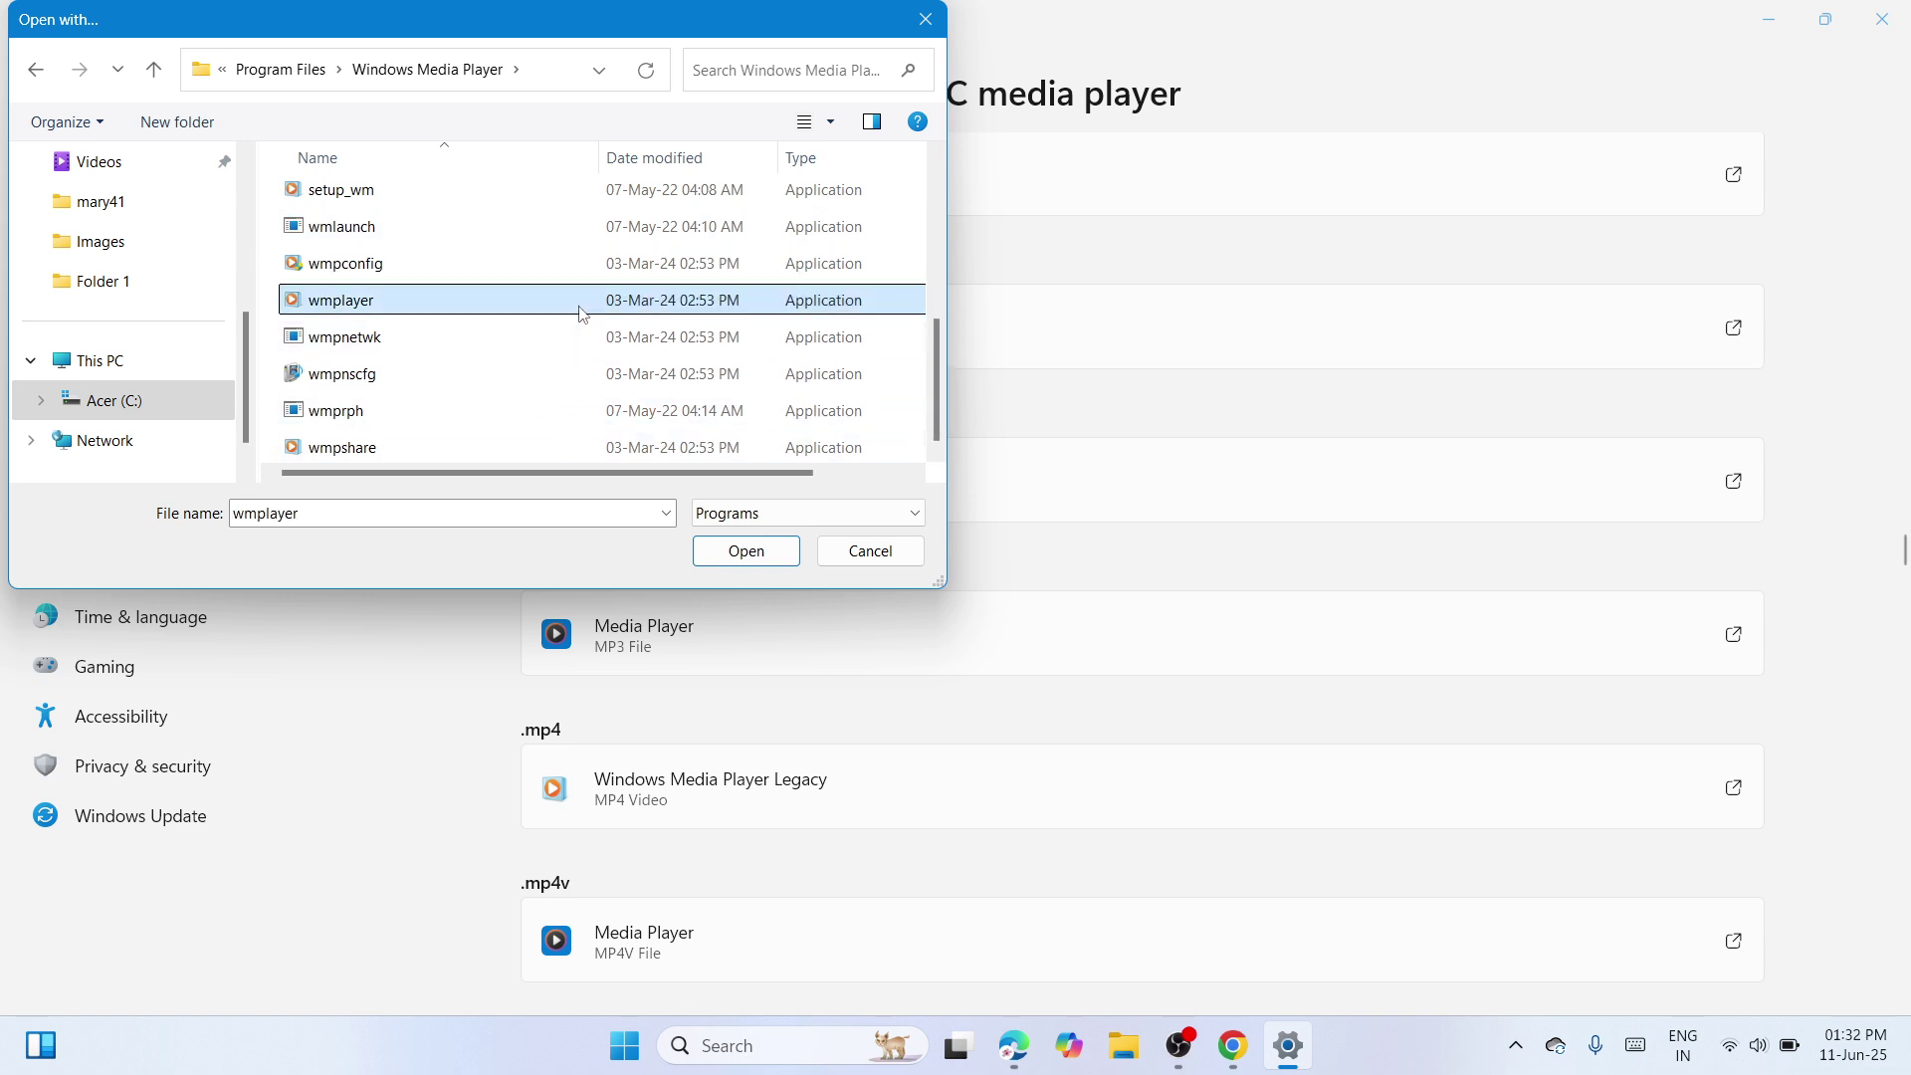
left_click(705, 551)
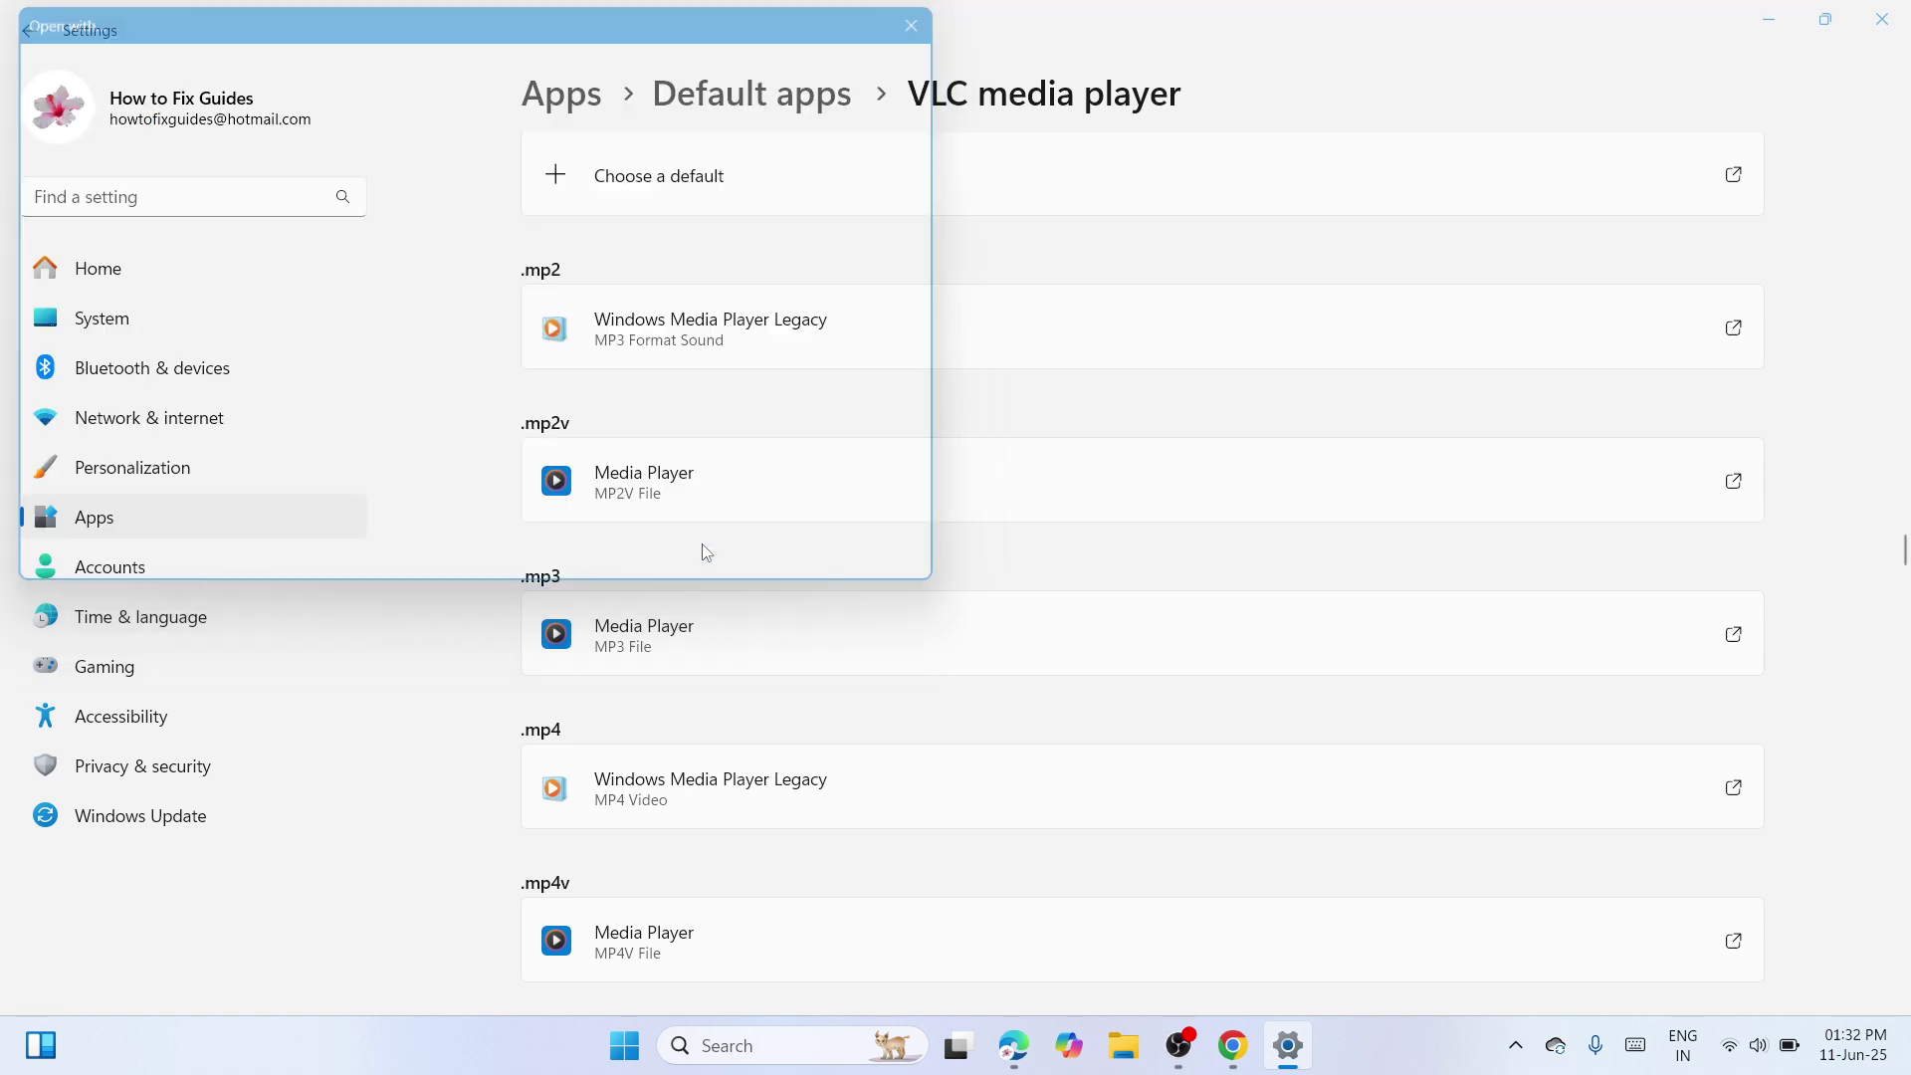
left_click(783, 816)
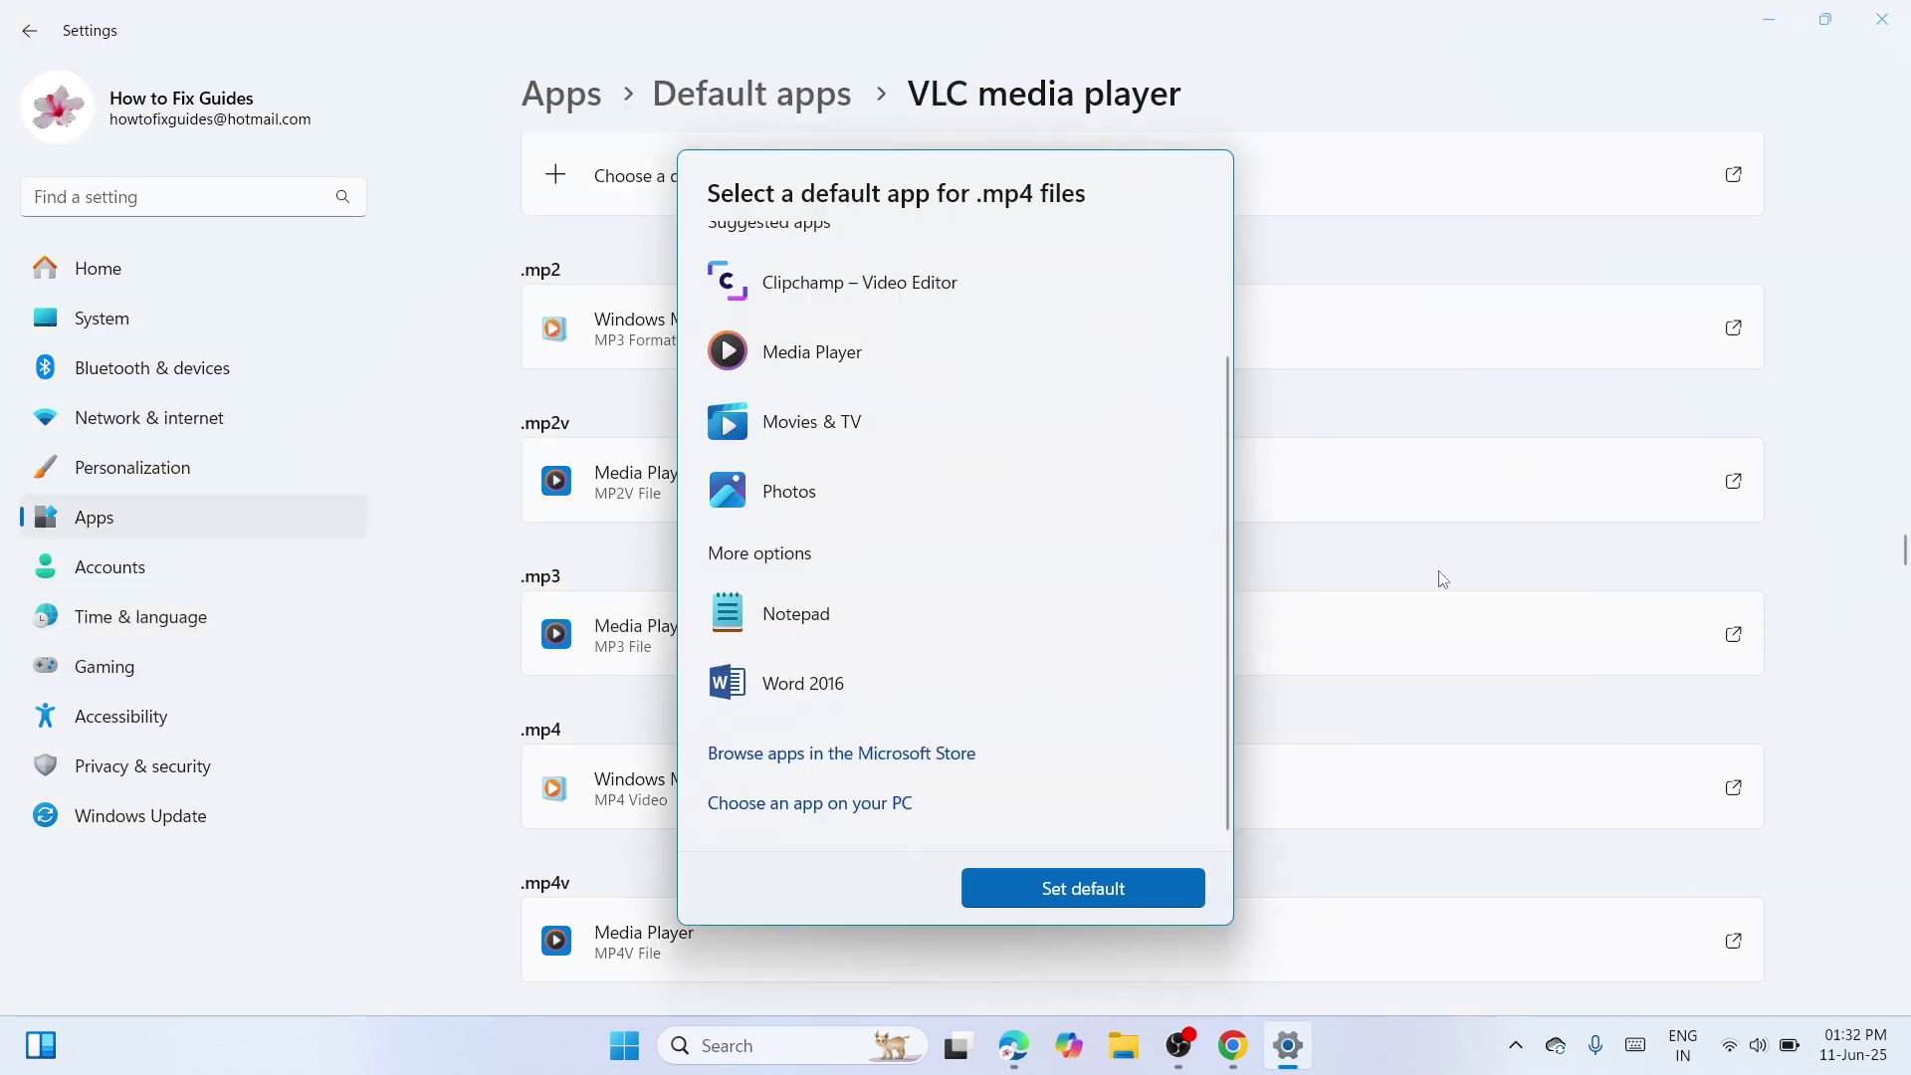
left_click(1117, 883)
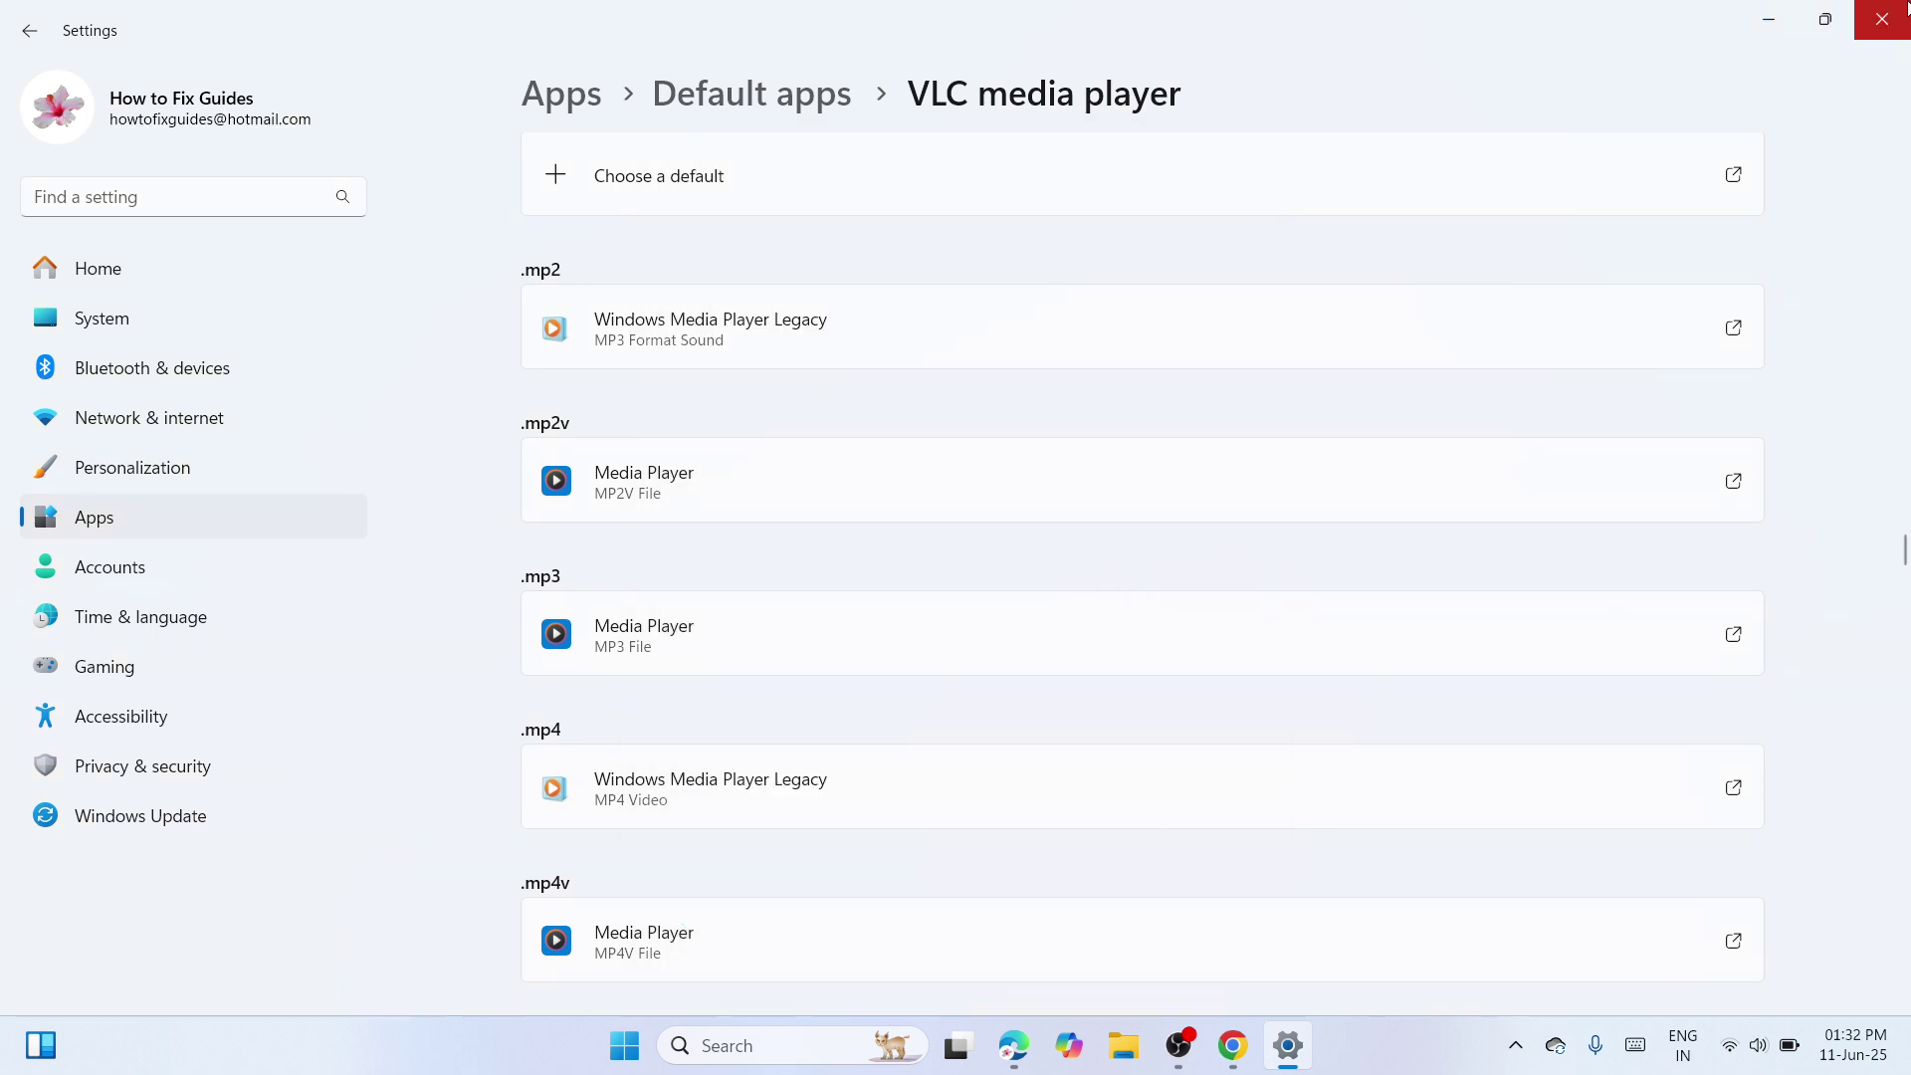
left_click(1880, 21)
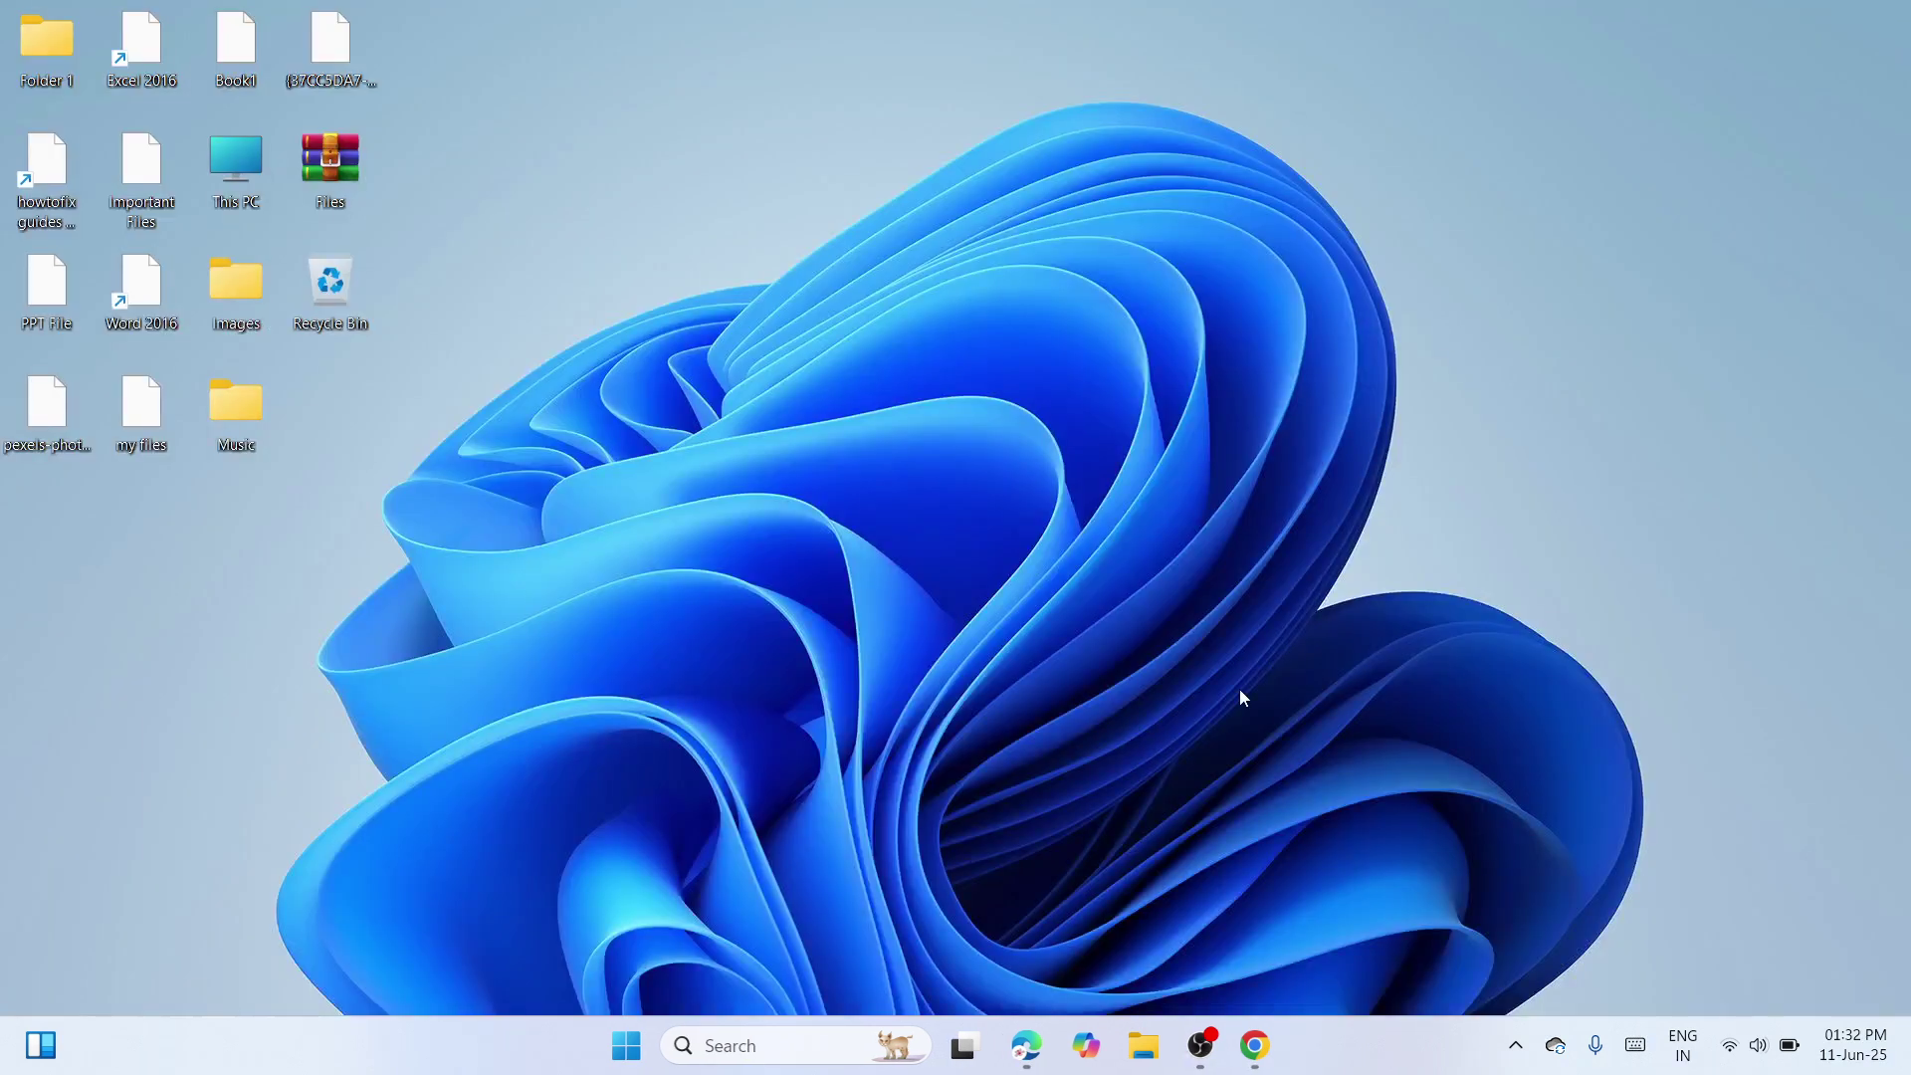